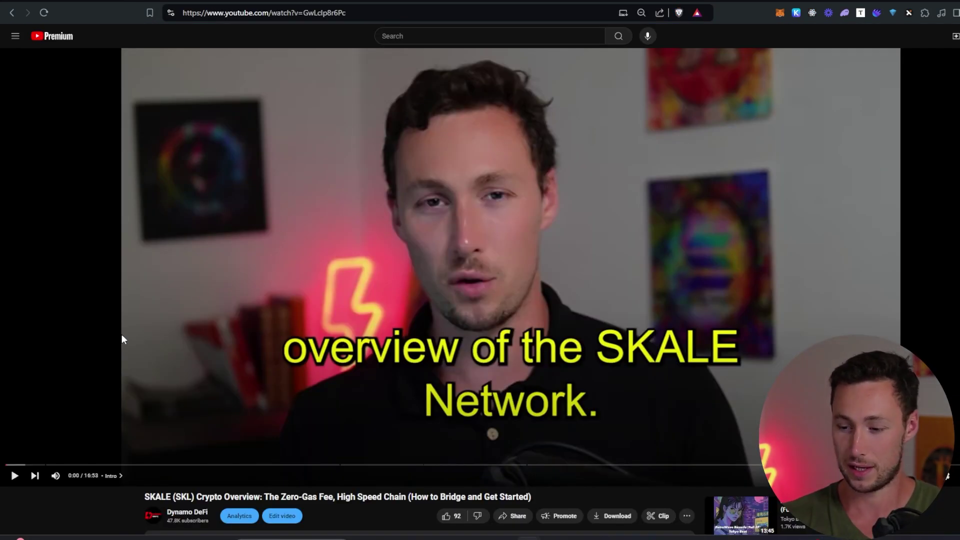
scroll(324, 290, down, 1)
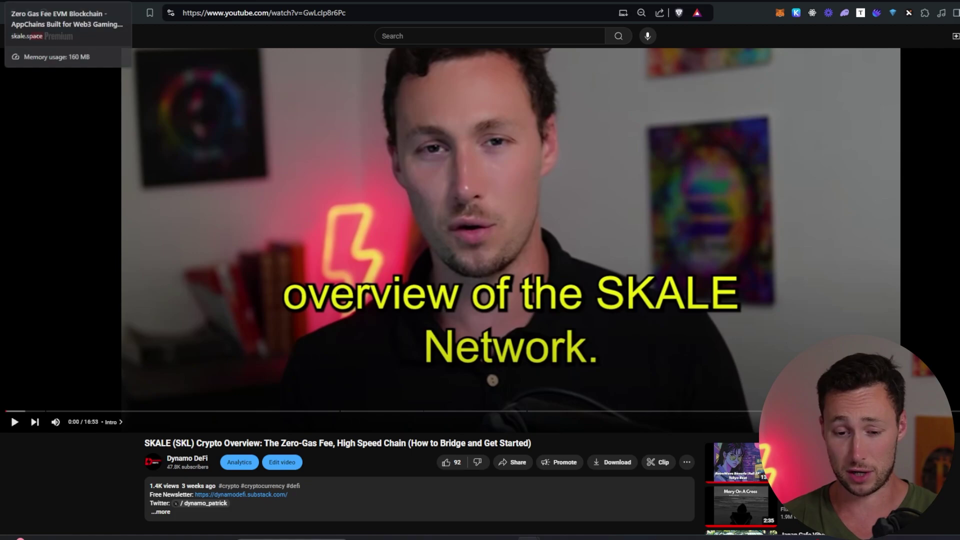
Step: Return to the SKALE homepage tab before heading to ChainList
click(68, 3)
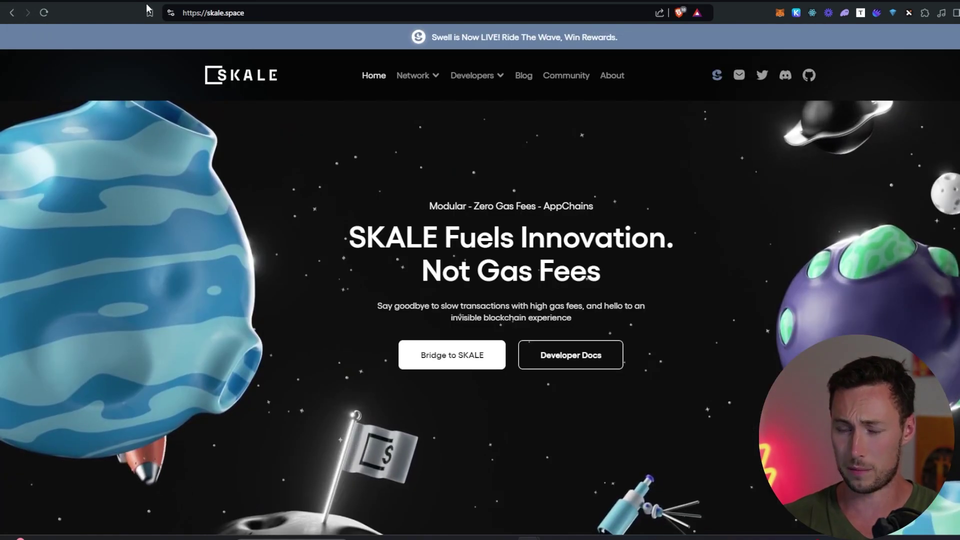
scroll(295, 316, down, 3)
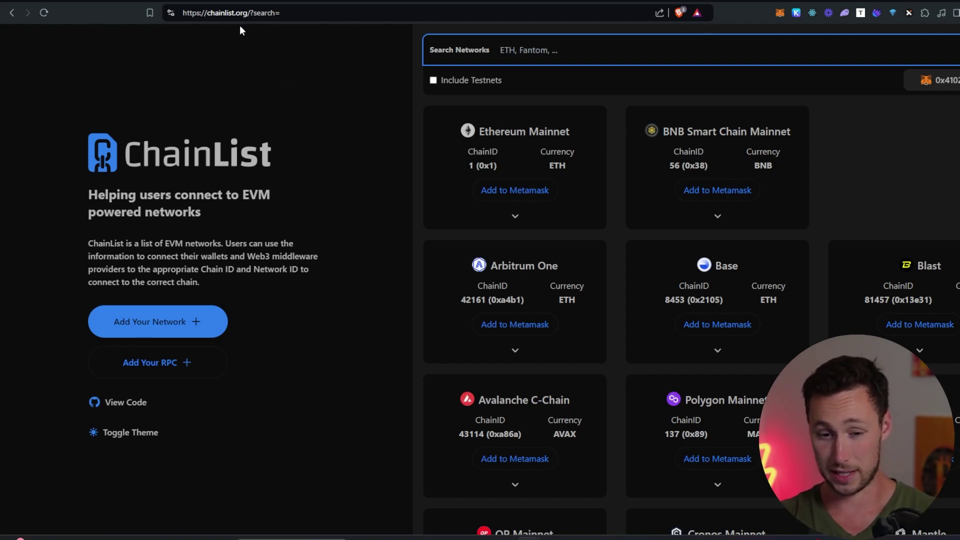
Step: Search ChainList for 'skale' to list the SKALE hubs, then go back to the SKALE homepage
click(250, 60)
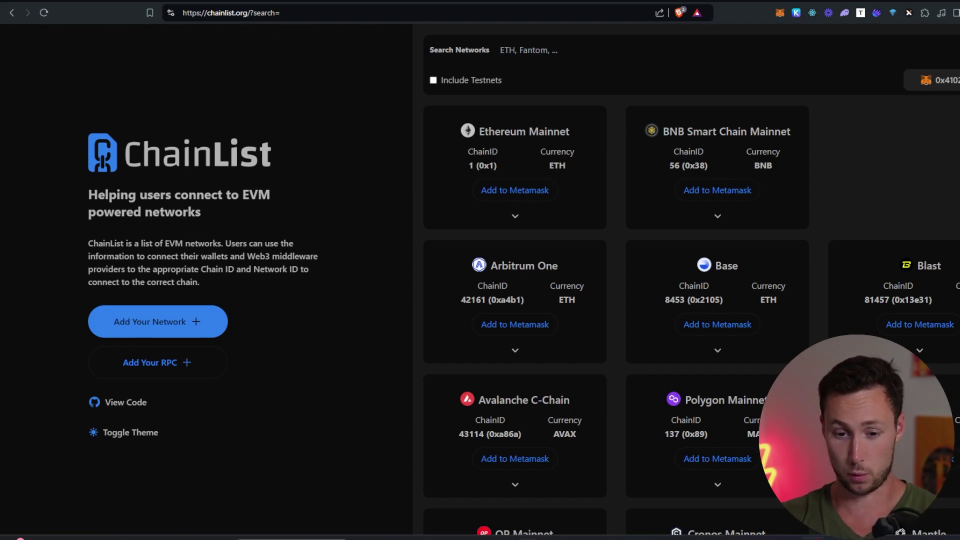
click(230, 13)
click(607, 47)
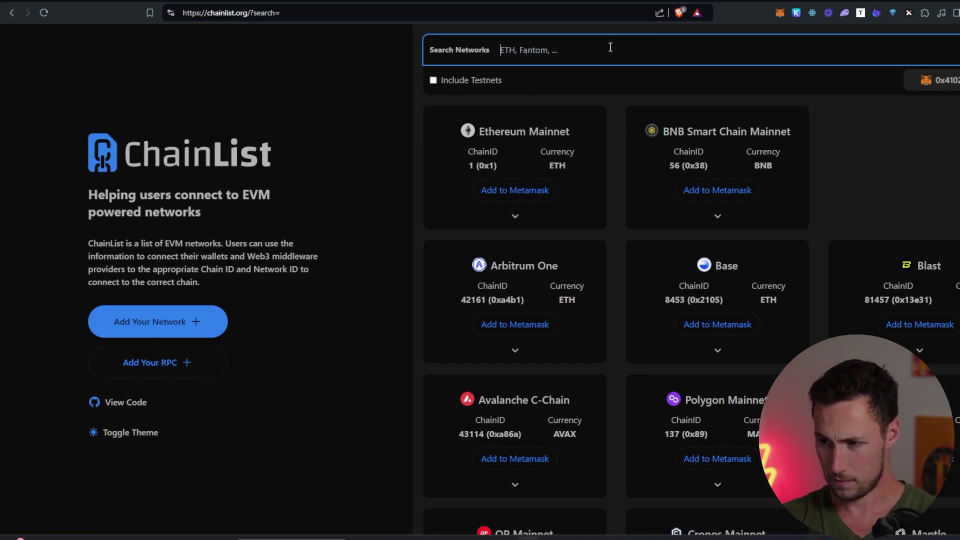
scroll(495, 233, down, 3)
scroll(495, 218, down, 3)
scroll(525, 218, down, 3)
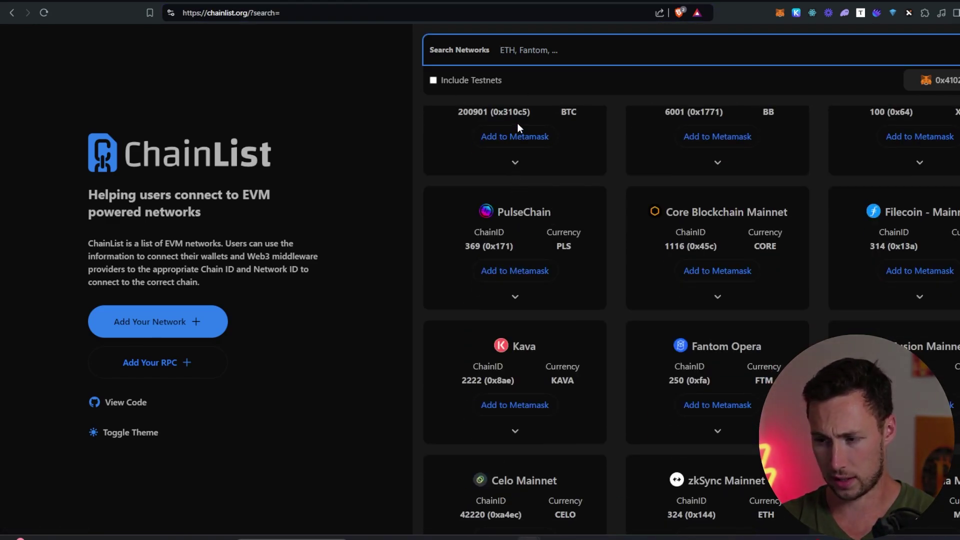
scroll(525, 151, up, 6)
text(s)
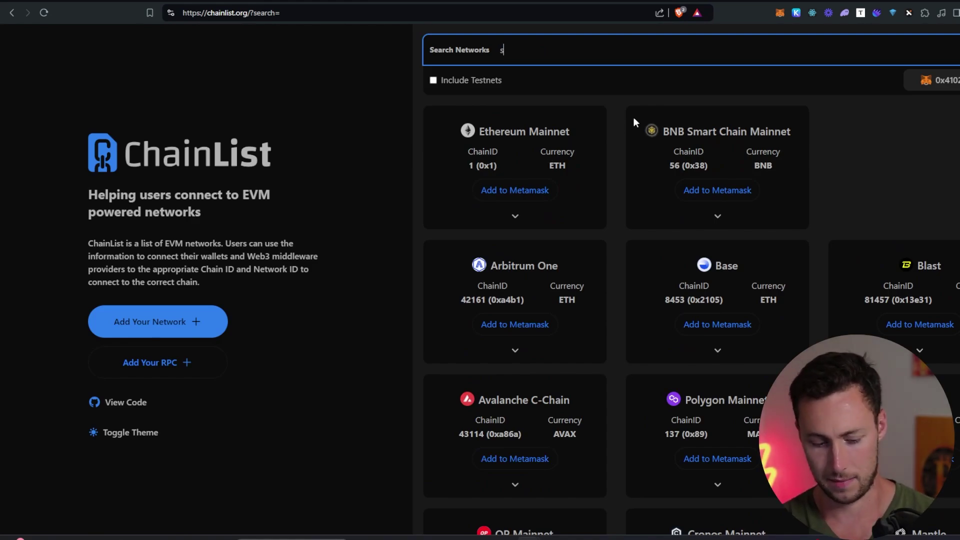
text(kale)
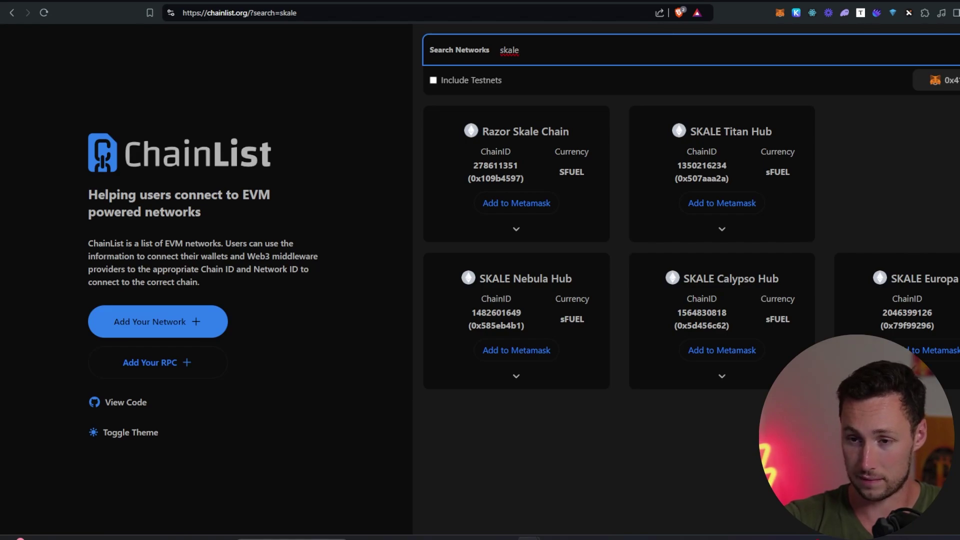
key(ctrl+Tab)
scroll(572, 333, up, 3)
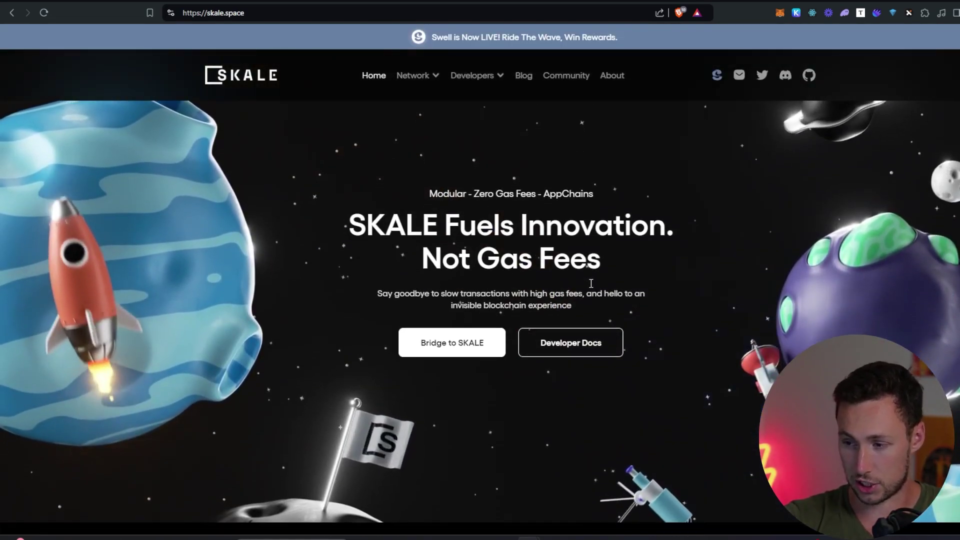
scroll(592, 284, down, 5)
scroll(592, 284, down, 3)
scroll(592, 284, down, 3)
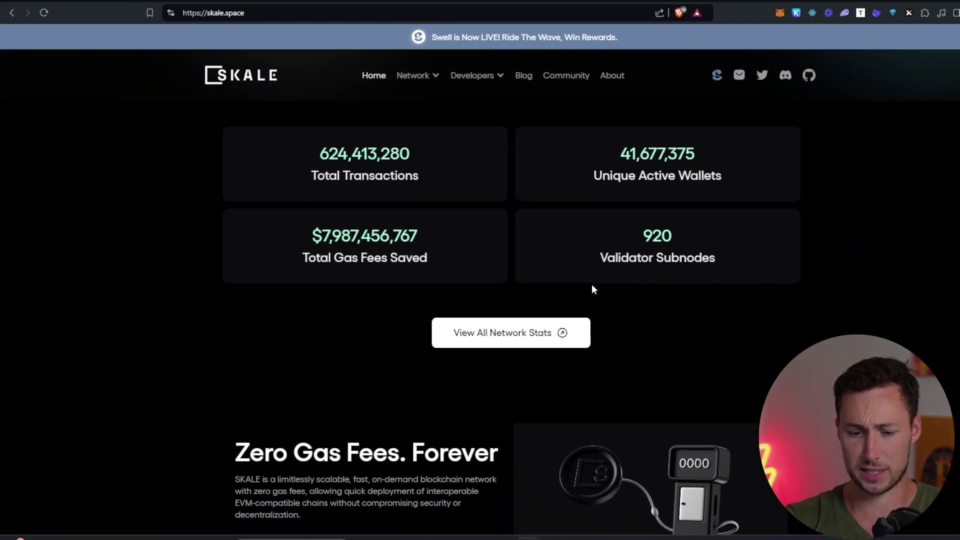
scroll(592, 284, down, 5)
scroll(607, 307, down, 5)
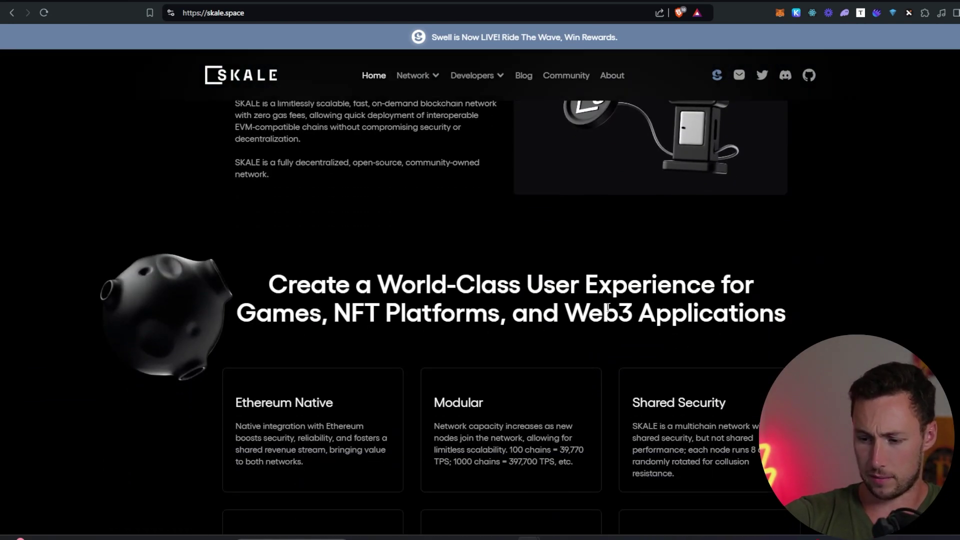
scroll(601, 296, down, 3)
scroll(600, 296, down, 1)
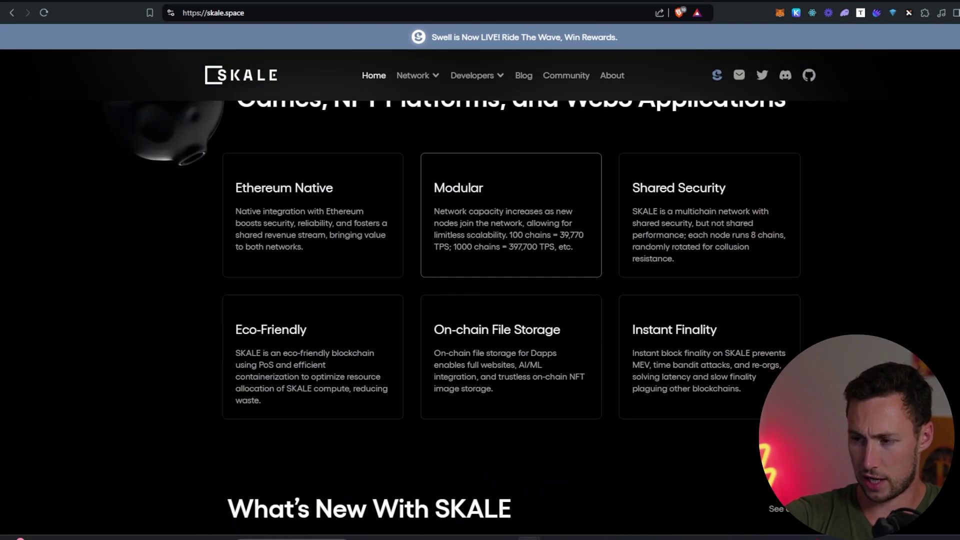
Step: Switch back to ChainList's 'skale' search results
key(ctrl+Tab)
key(ctrl+Tab)
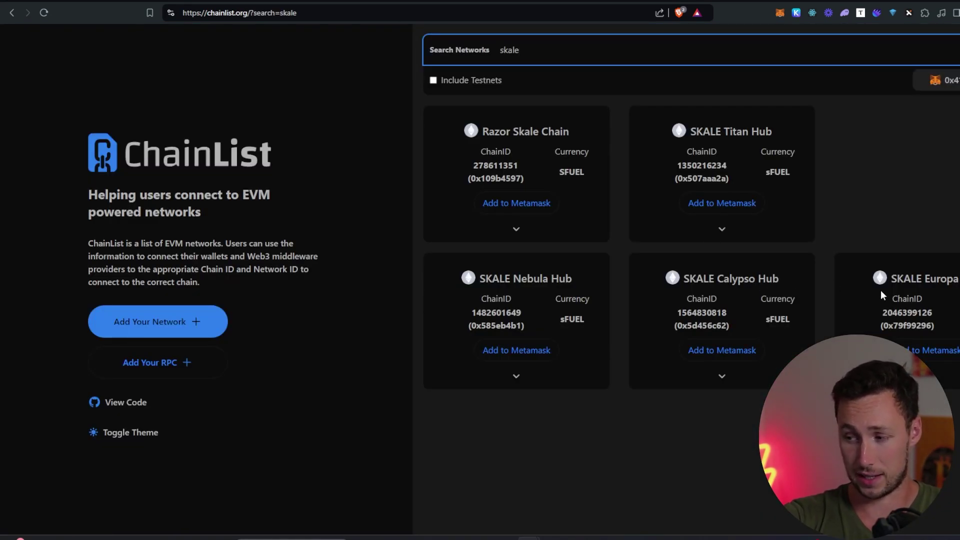
click(947, 354)
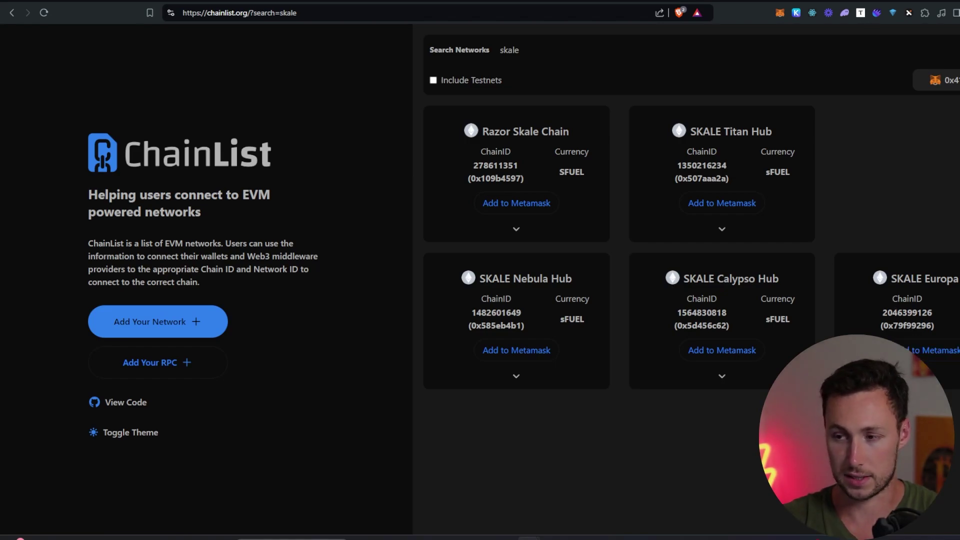
Step: Go to portal.skale.space and bring up the bridge transfer form
click(450, 3)
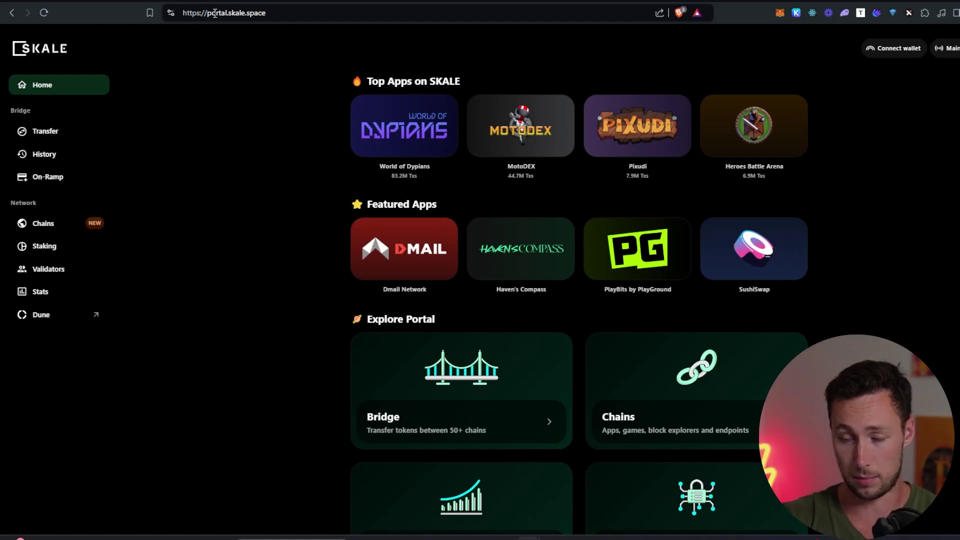
double_click(216, 13)
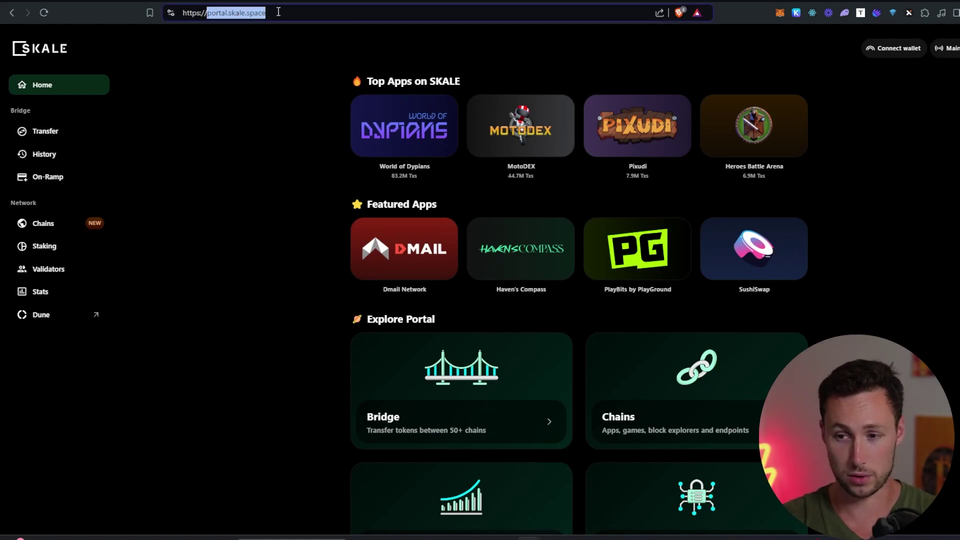
click(279, 55)
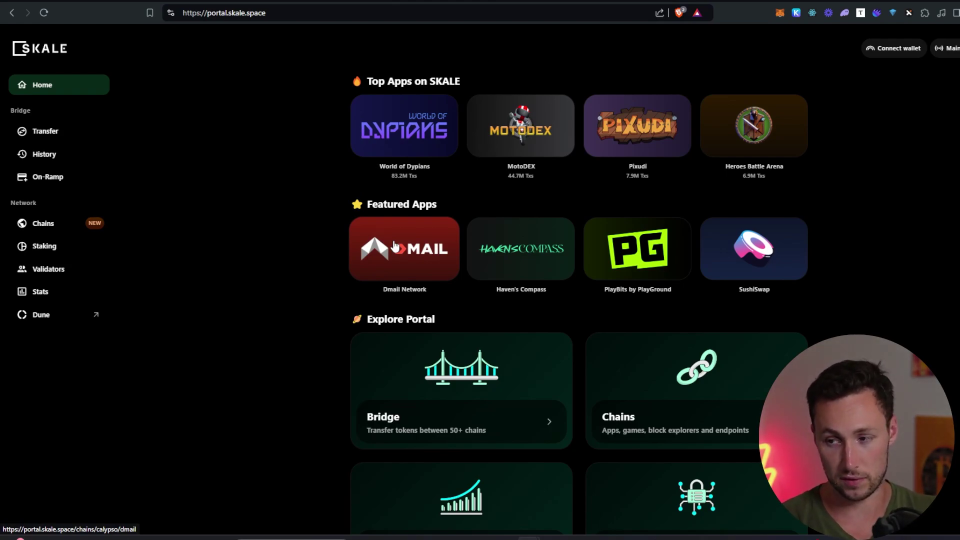
click(59, 132)
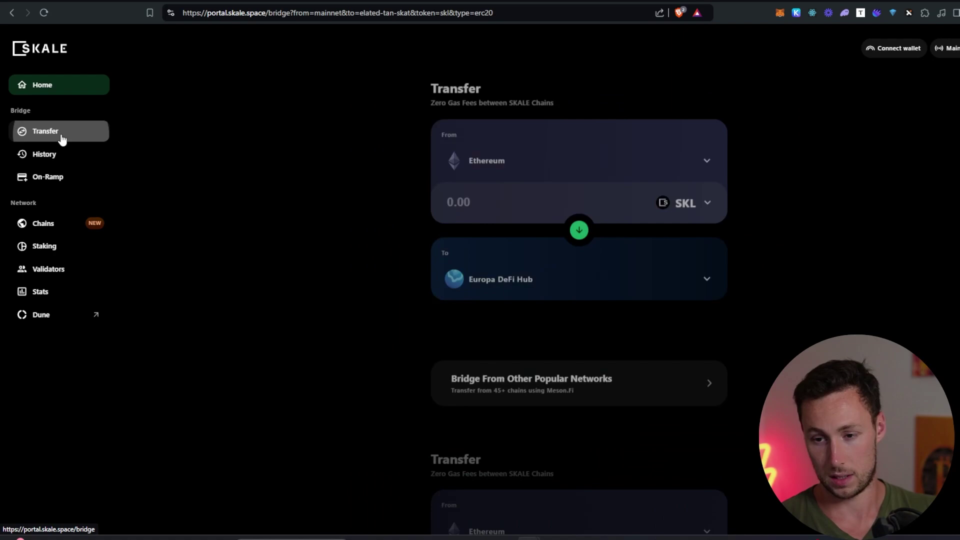
Step: Review the available source and destination chains for the bridge
click(495, 158)
scroll(510, 248, down, 3)
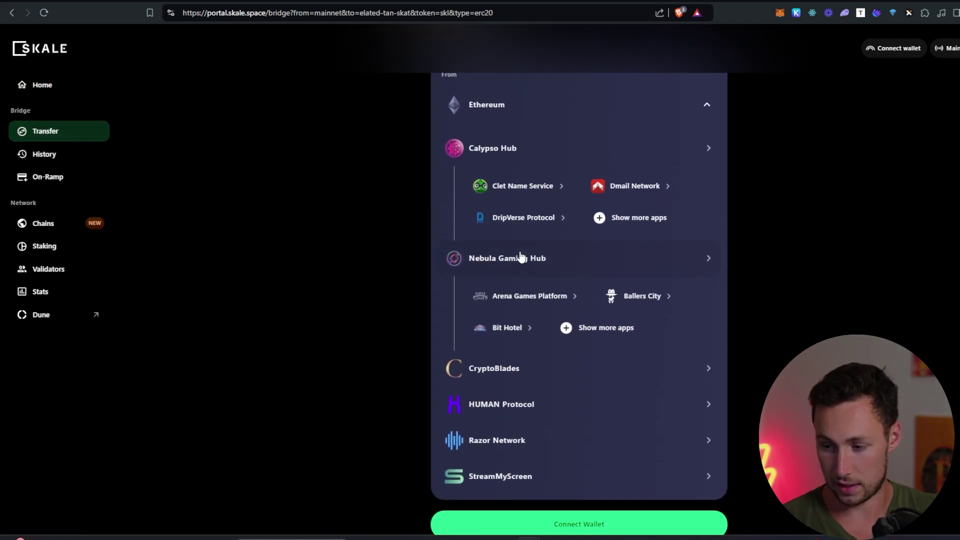
scroll(518, 255, down, 3)
scroll(536, 365, up, 3)
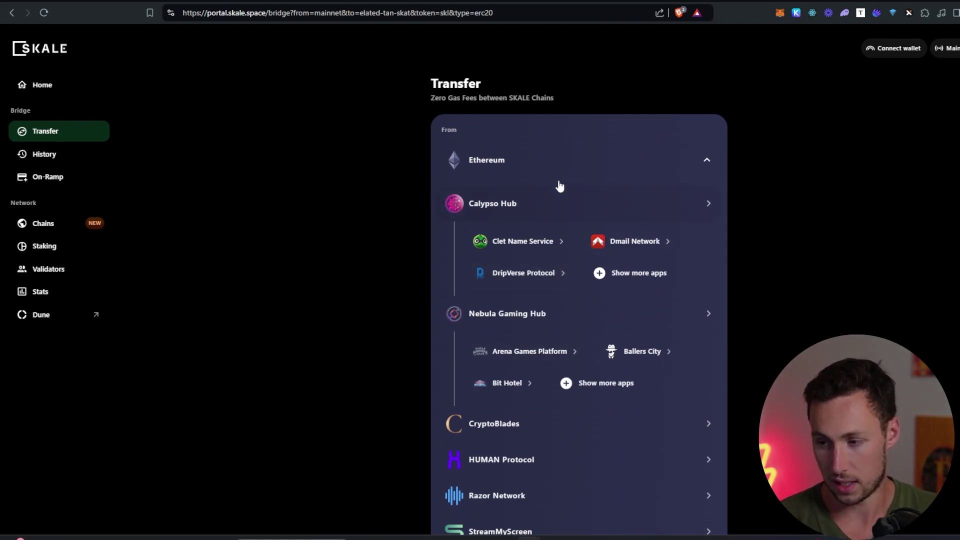
click(538, 164)
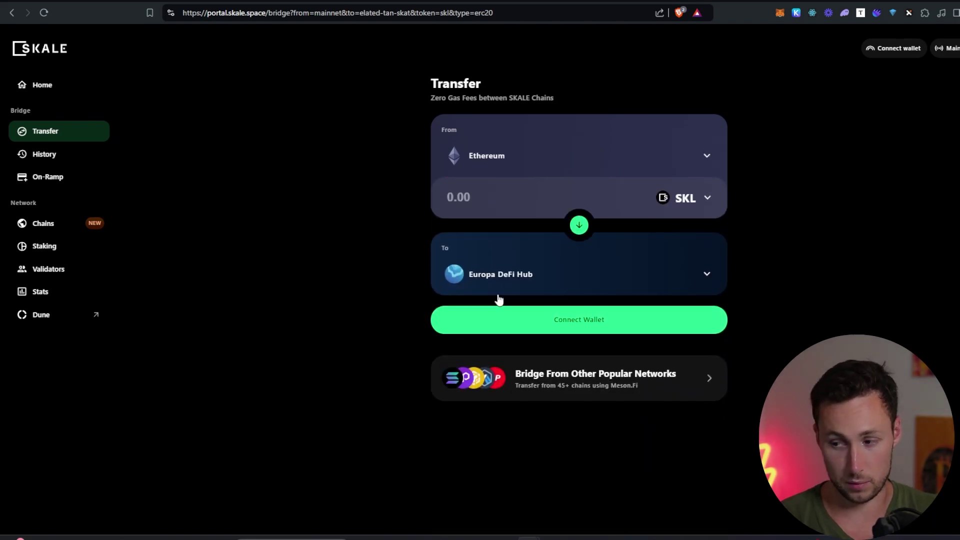
click(502, 278)
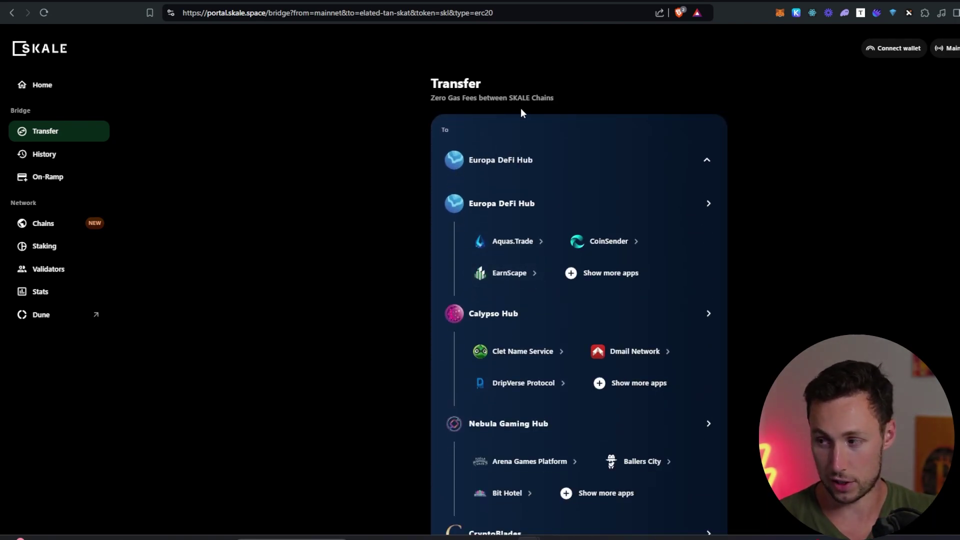
click(519, 169)
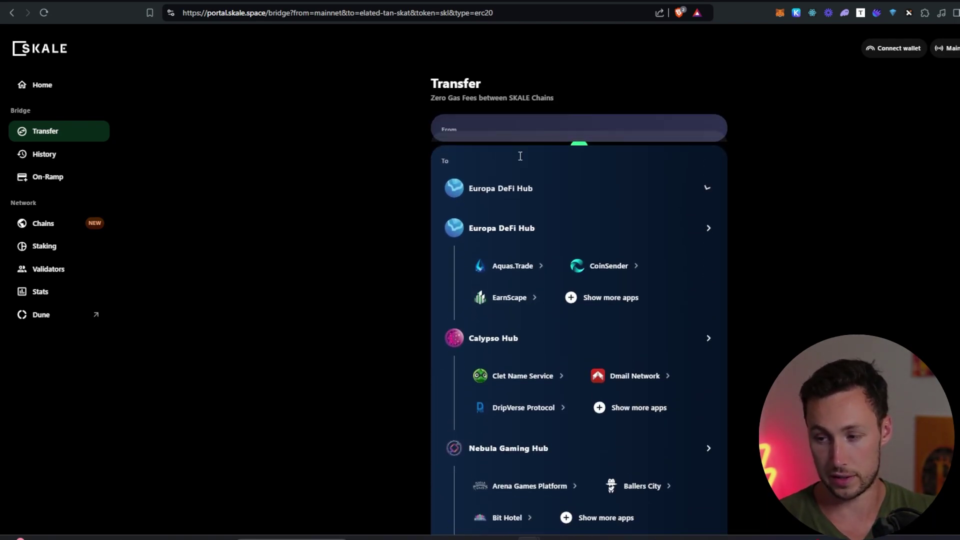
Step: Review the bridgeable tokens and keep ETH as the token to bridge
click(686, 198)
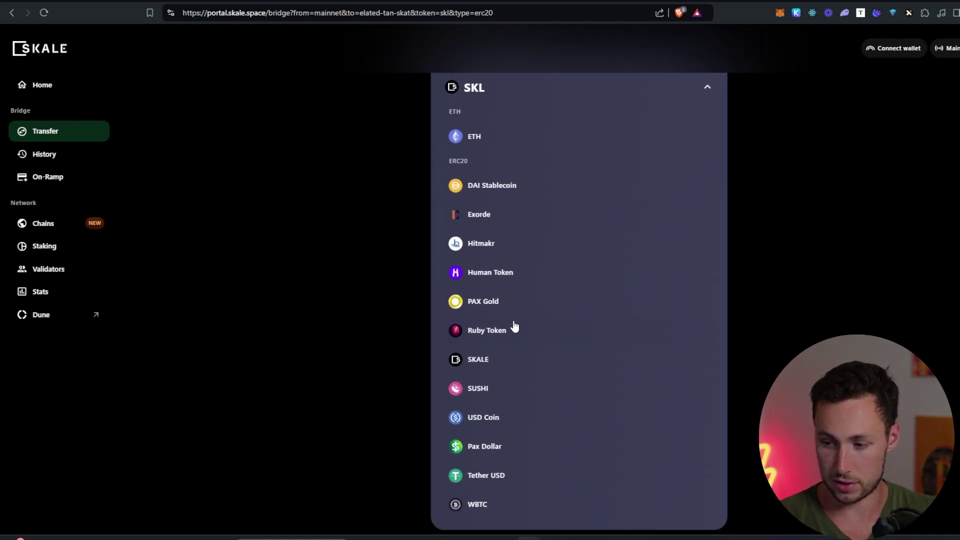
scroll(518, 330, down, 3)
scroll(532, 353, up, 3)
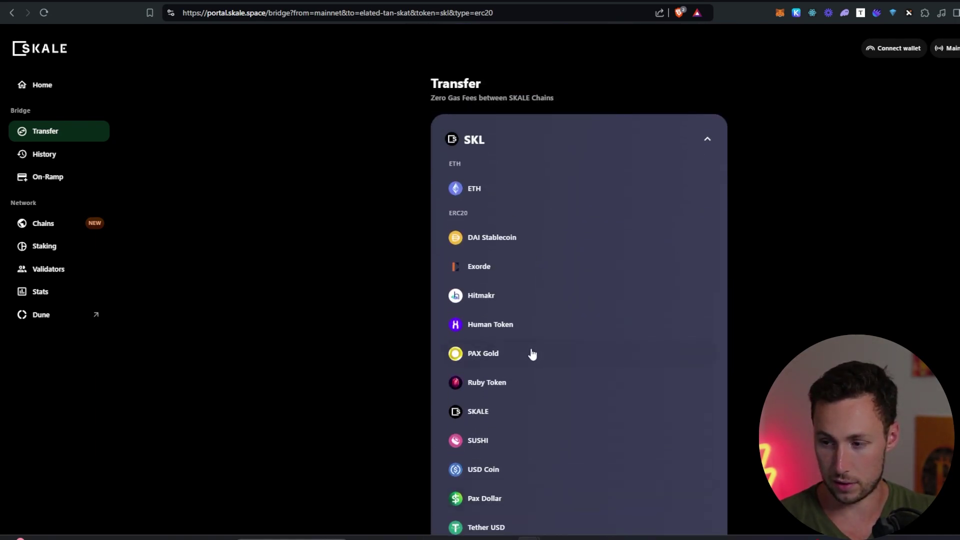
click(493, 194)
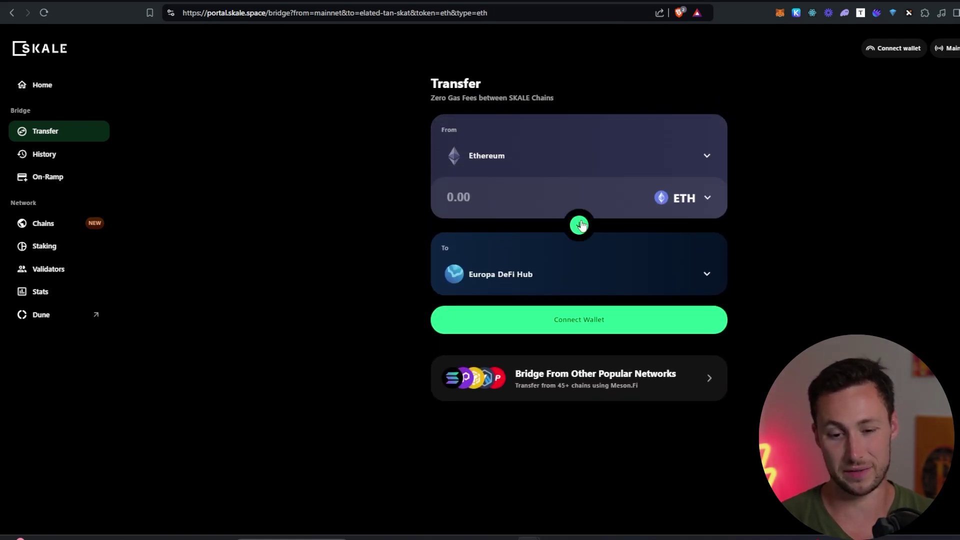
click(685, 198)
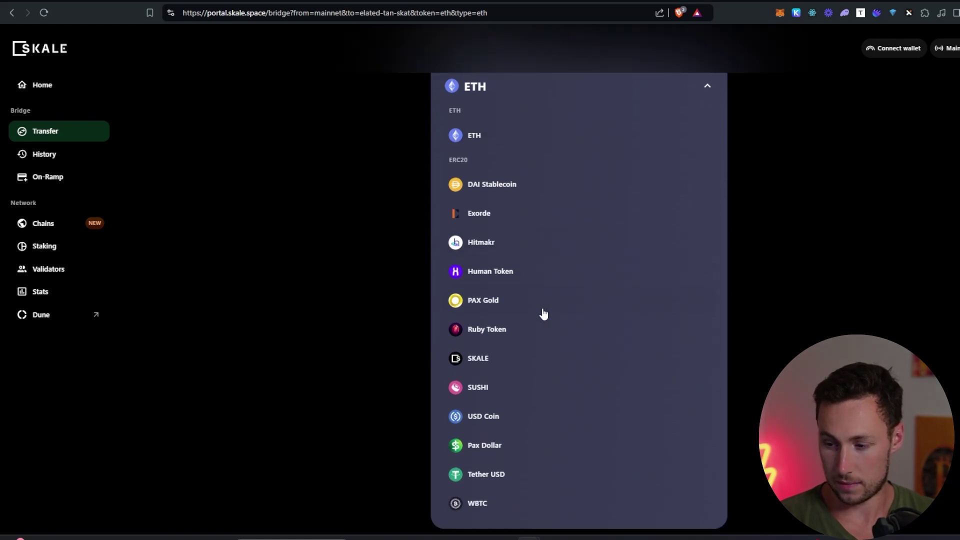
scroll(545, 313, down, 5)
scroll(533, 245, up, 5)
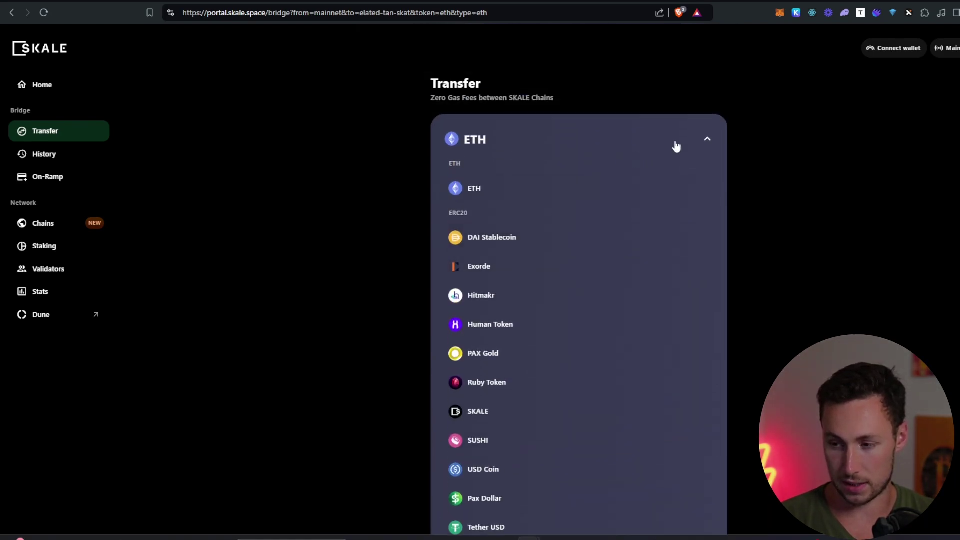
click(707, 142)
Step: Browse SushiSwap's SKALE Europa pools, then return to the SKALE bridge page
key(ctrl+Tab)
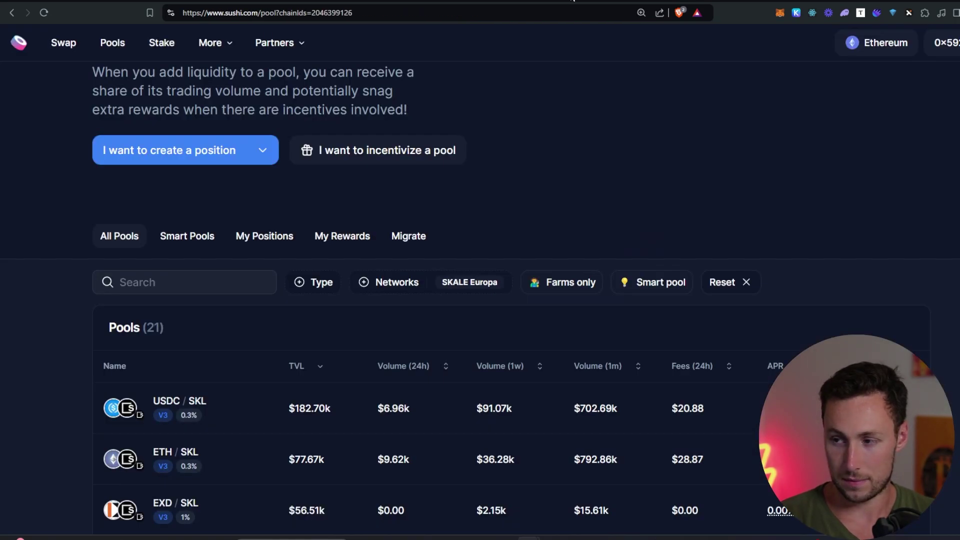
scroll(232, 442, down, 4)
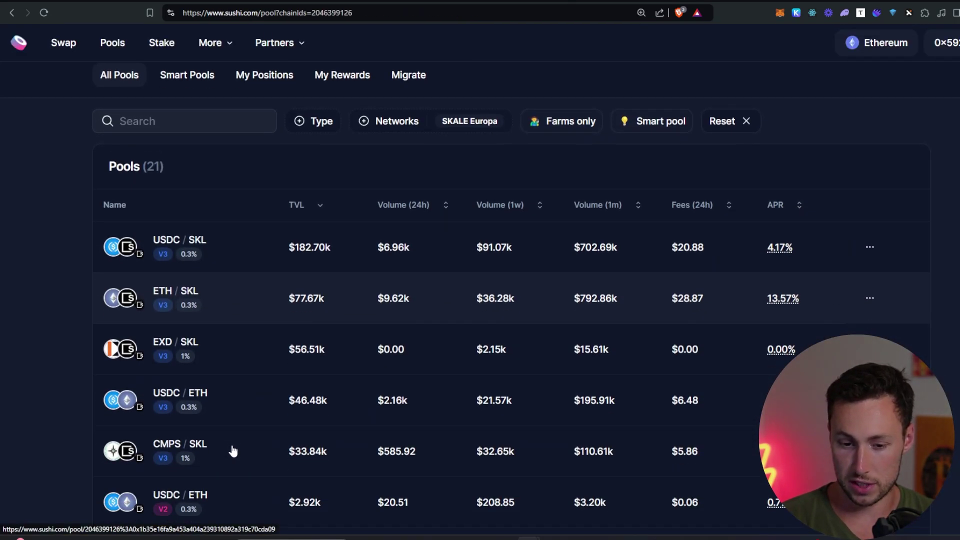
scroll(234, 442, down, 1)
scroll(235, 442, down, 2)
scroll(248, 390, down, 2)
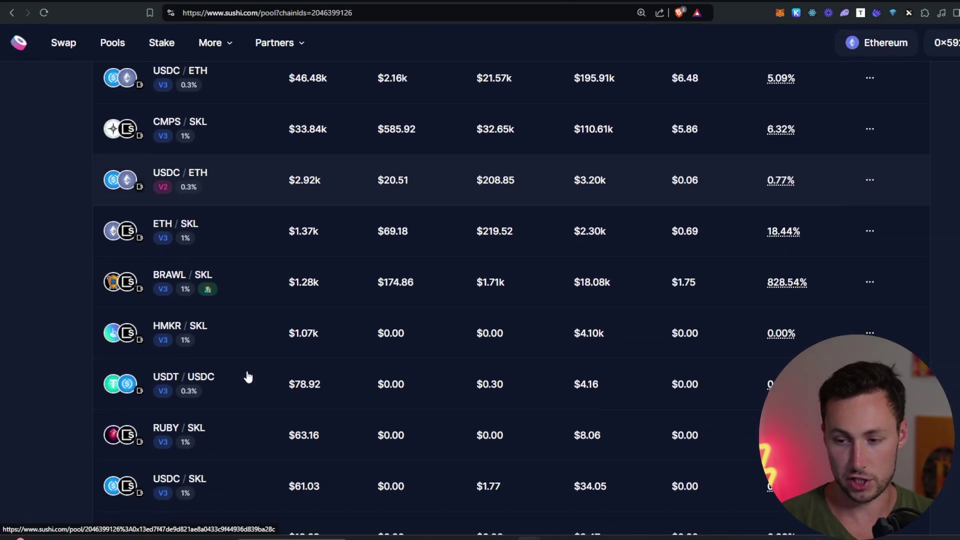
scroll(248, 390, down, 1)
scroll(255, 386, up, 5)
scroll(256, 386, up, 5)
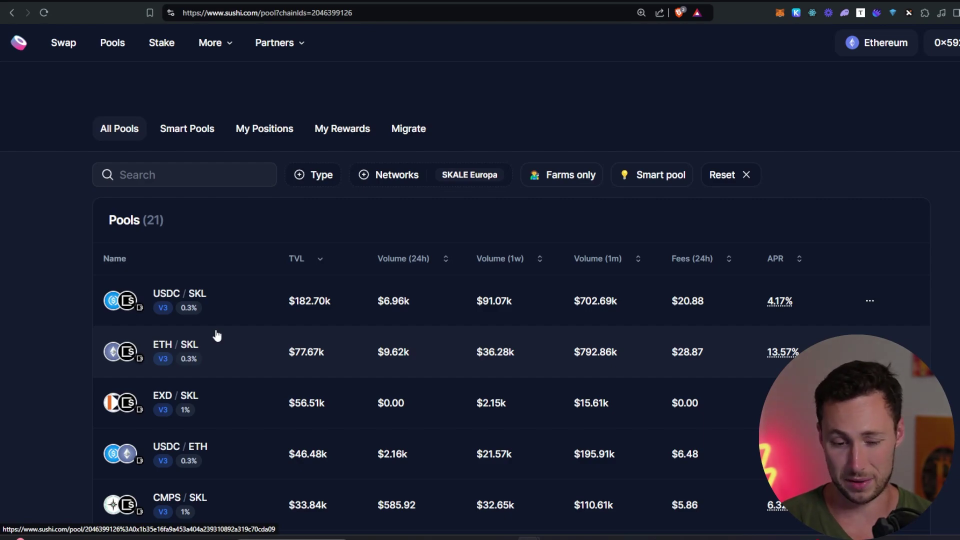
key(ctrl+Tab)
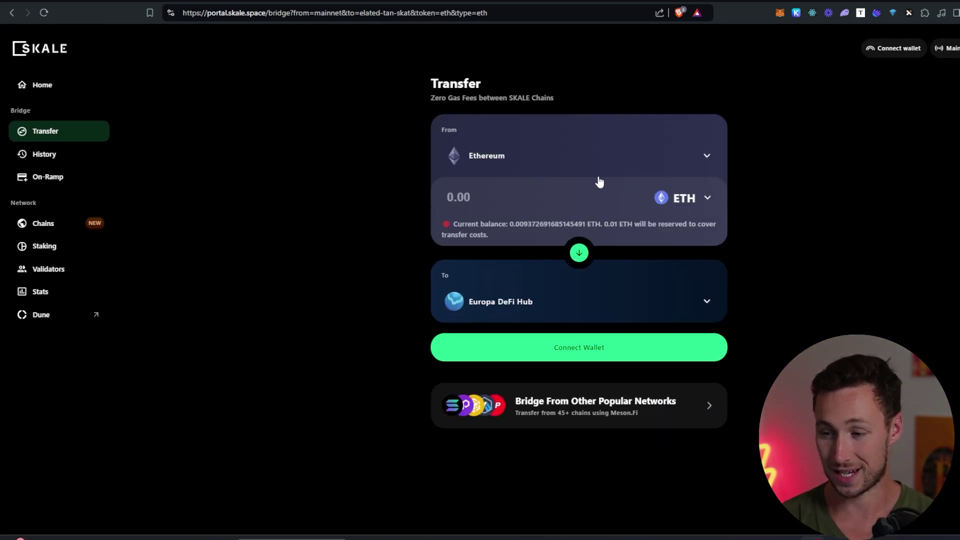
Step: Connect the MetaMask wallet to SKALE Portal, showing about 0.0194 ETH on Ethereum
key(ctrl+plus)
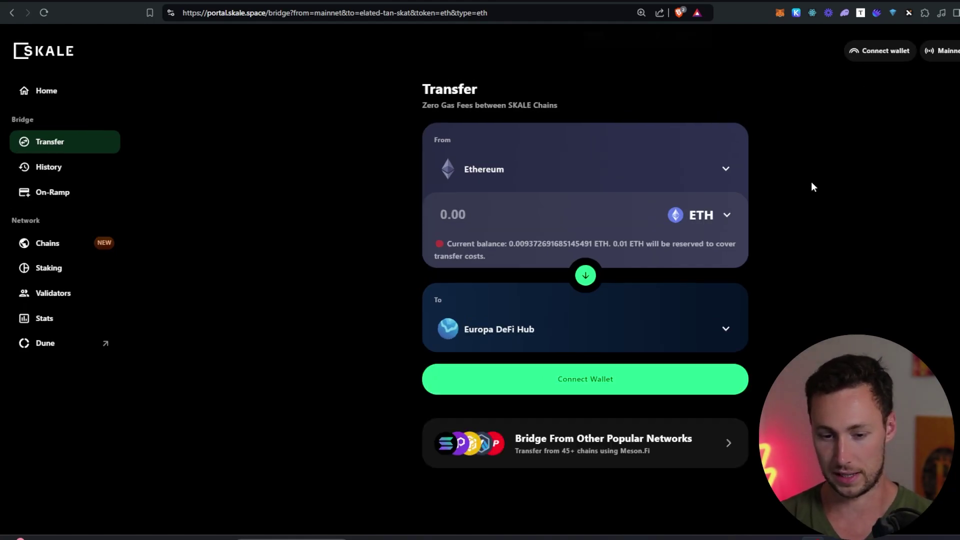
key(ctrl+plus)
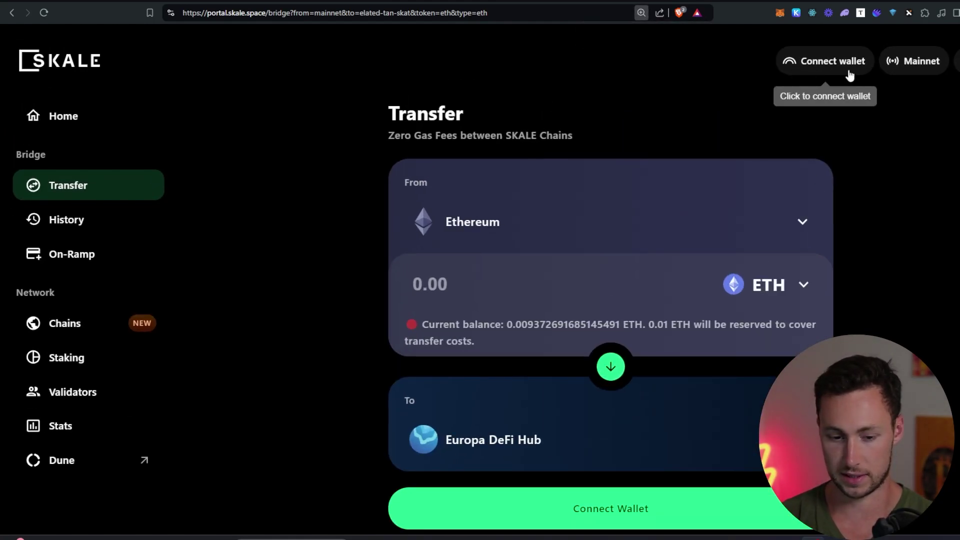
click(838, 71)
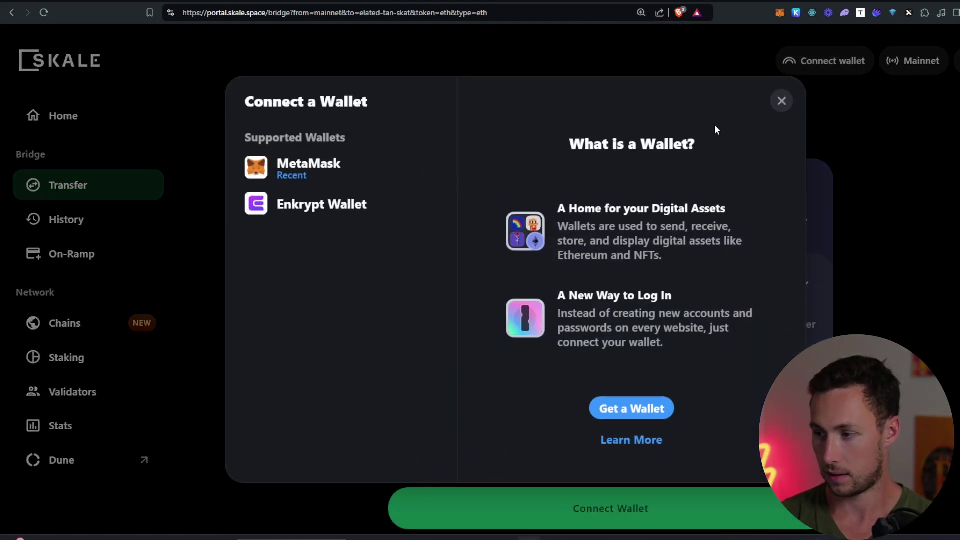
click(346, 172)
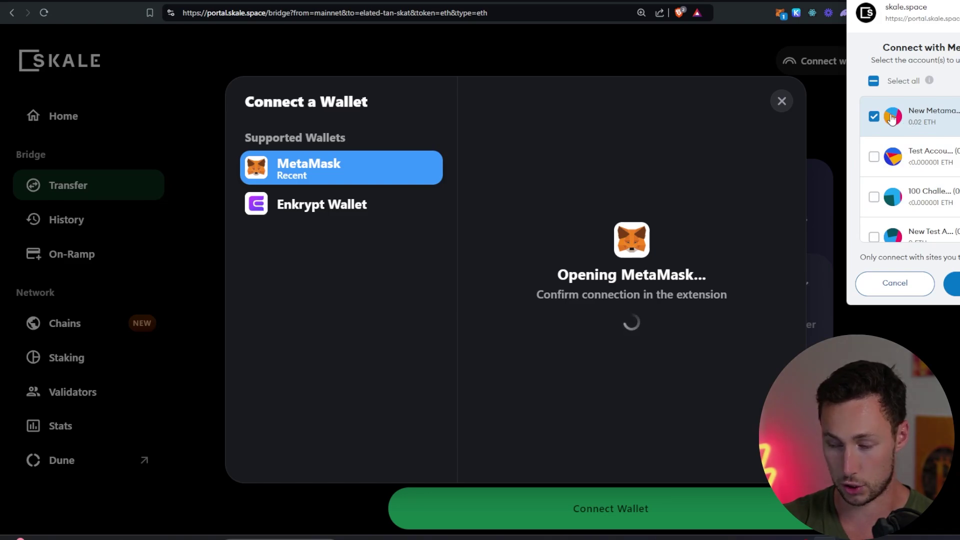
click(952, 284)
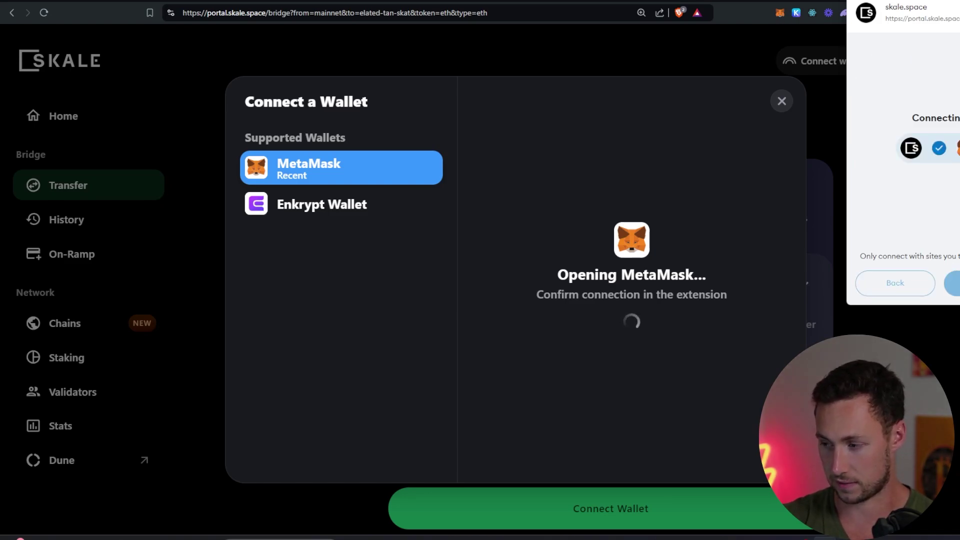
key(ctrl+minus)
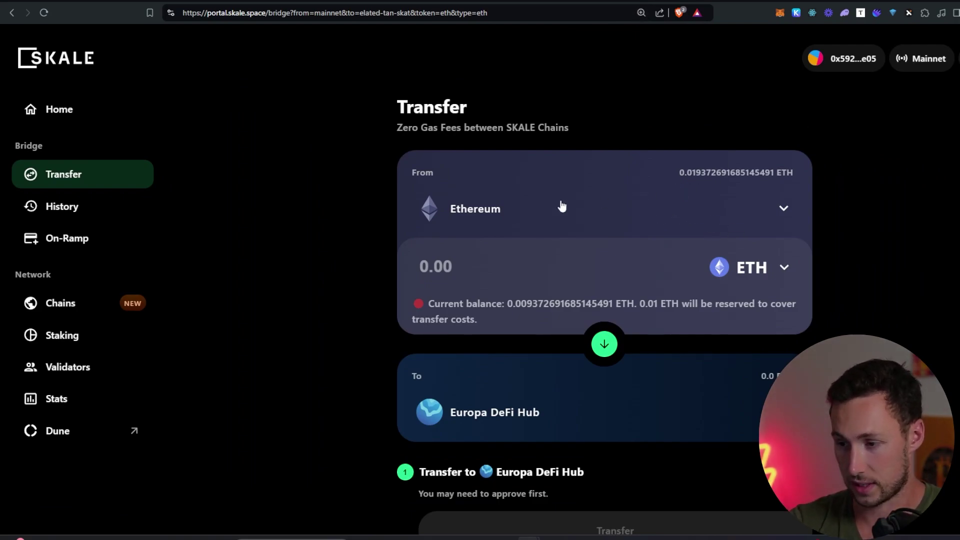
click(456, 266)
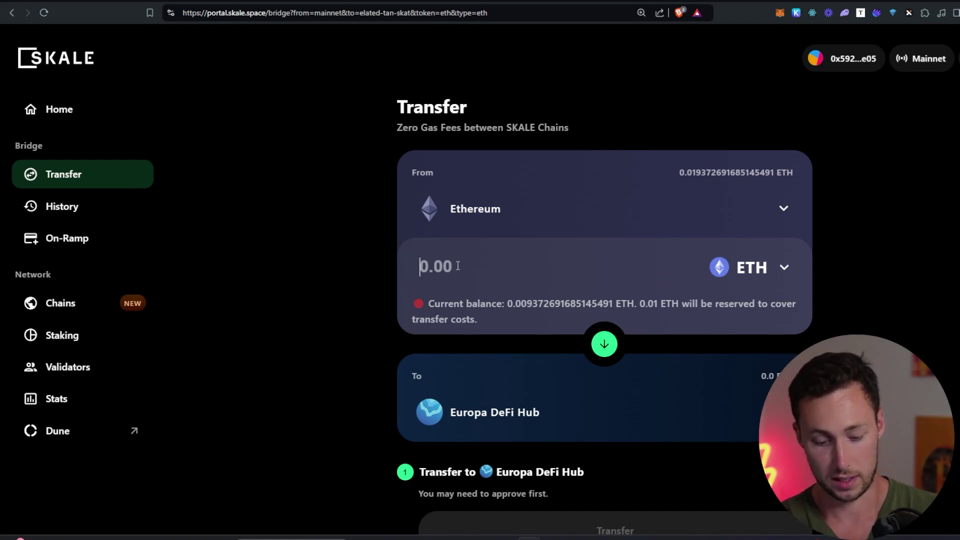
text(0)
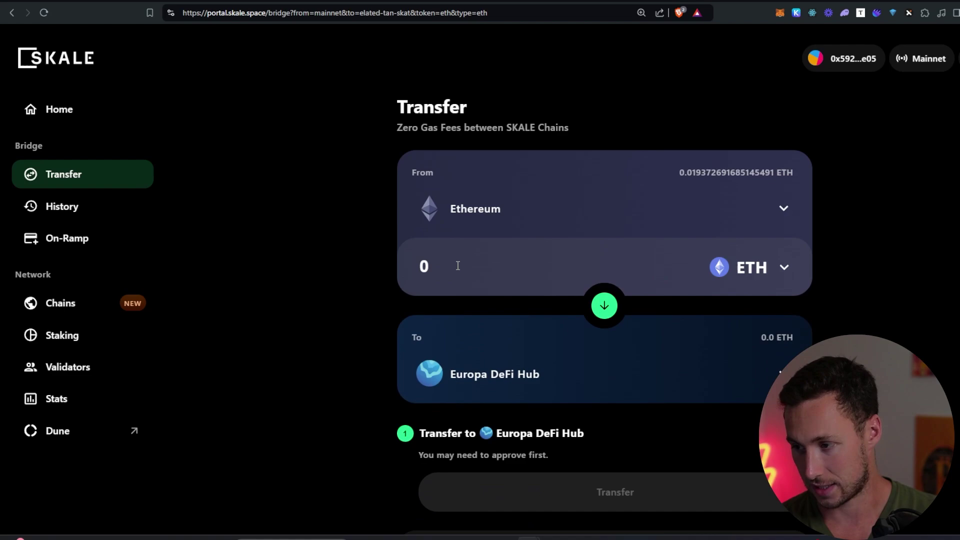
text(.0)
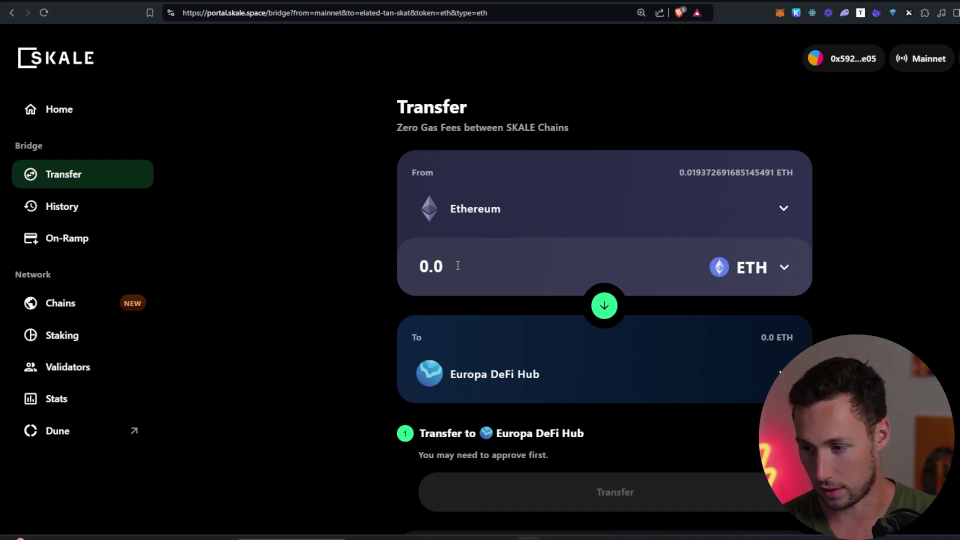
text(05)
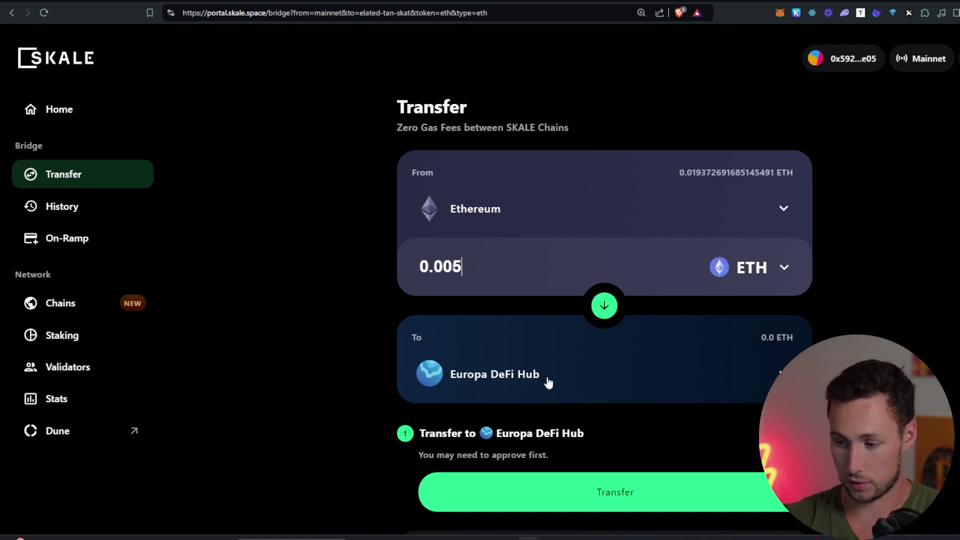
scroll(550, 382, down, 1)
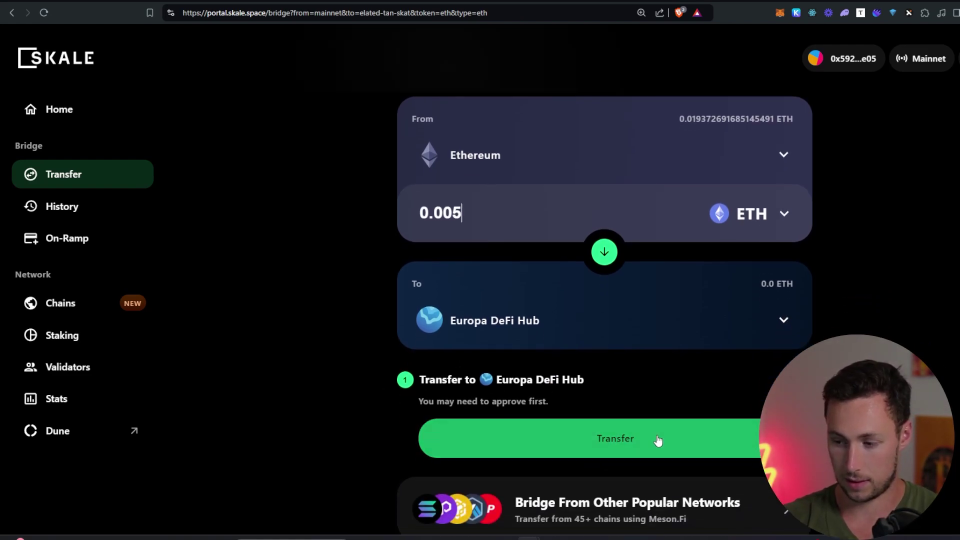
Step: Start the 0.005 ETH transfer from Ethereum to Europa DeFi Hub
click(615, 439)
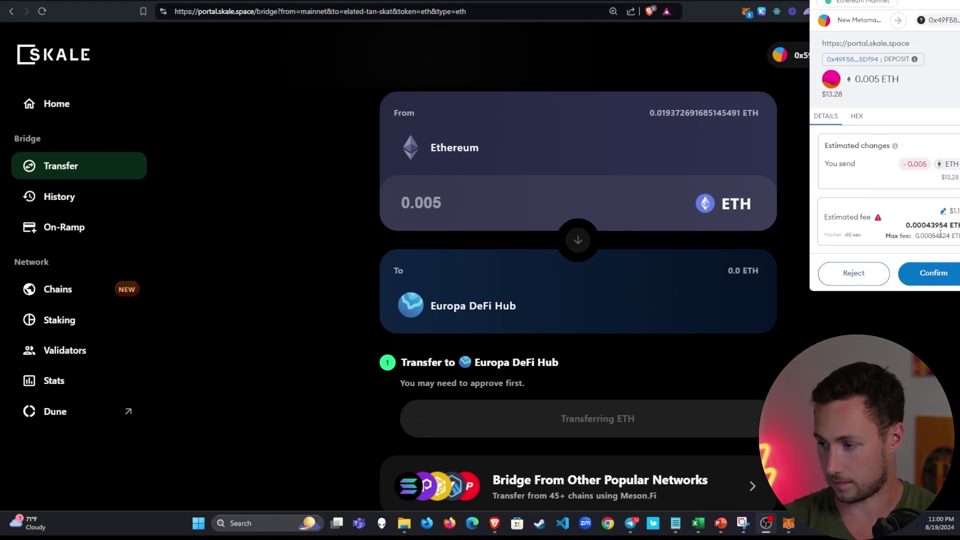
Step: Confirm the 0.005 ETH deposit transaction in MetaMask
click(933, 269)
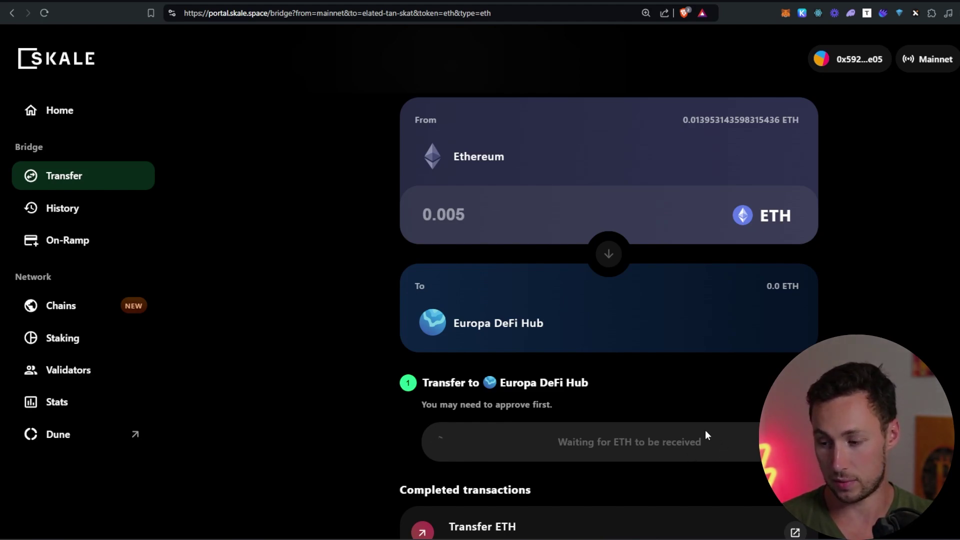
scroll(677, 410, down, 3)
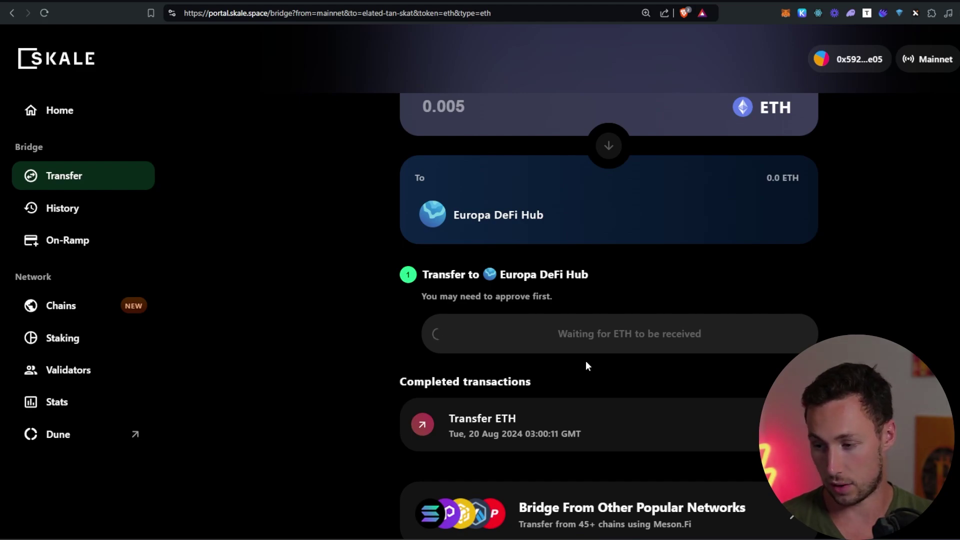
scroll(515, 417, down, 2)
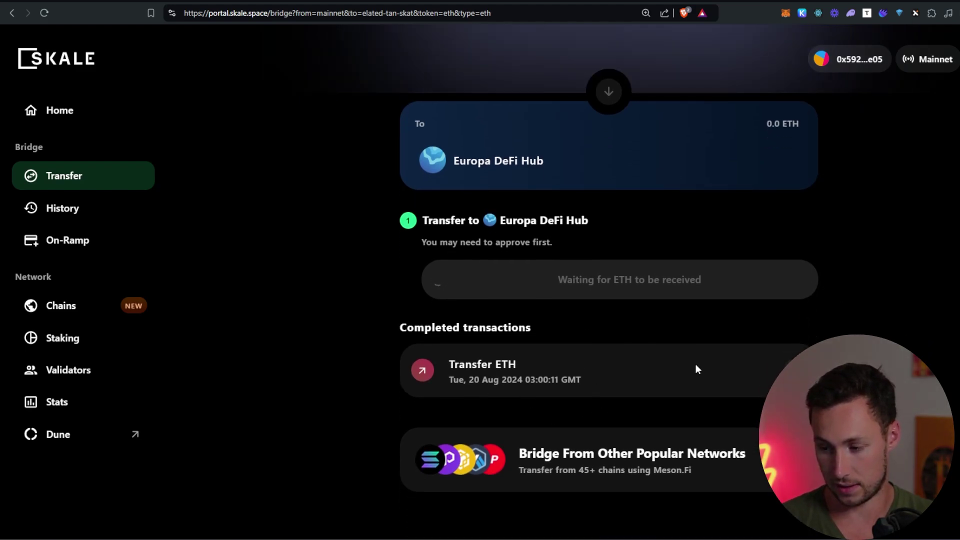
Step: Switch to the SushiSwap pools page while the transfer completes
key(ctrl+Tab)
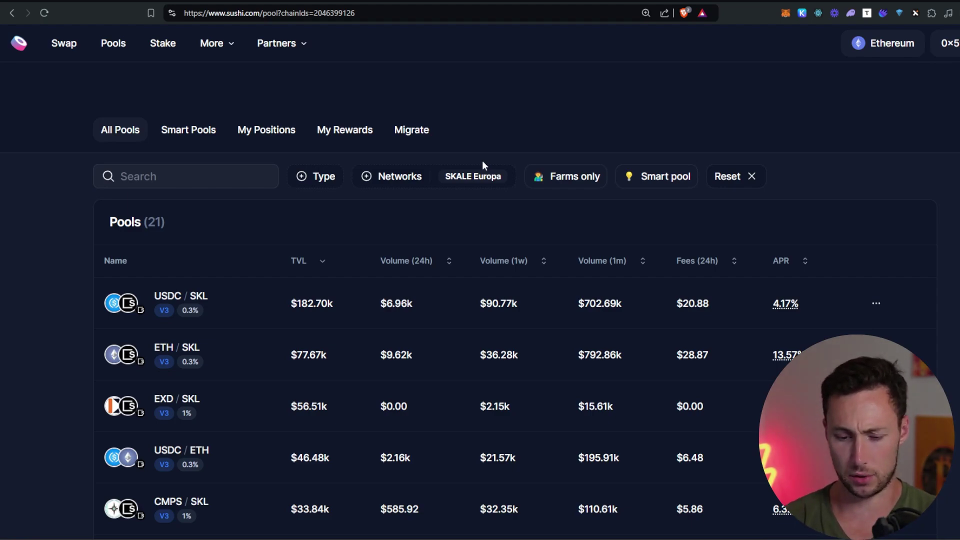
Step: Switch SushiSwap's connected network from Ethereum to SKALE Europa, approving it in MetaMask
click(459, 1)
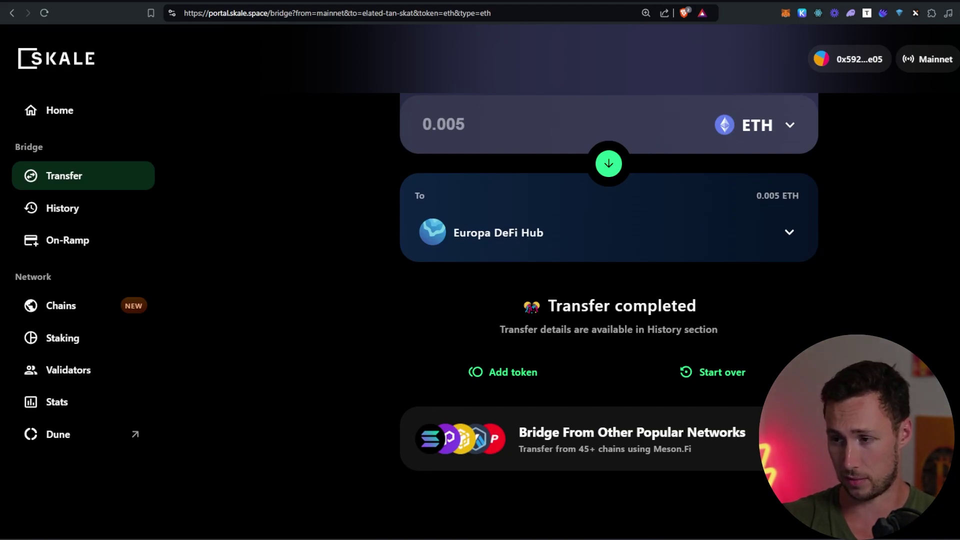
key(ctrl+Tab)
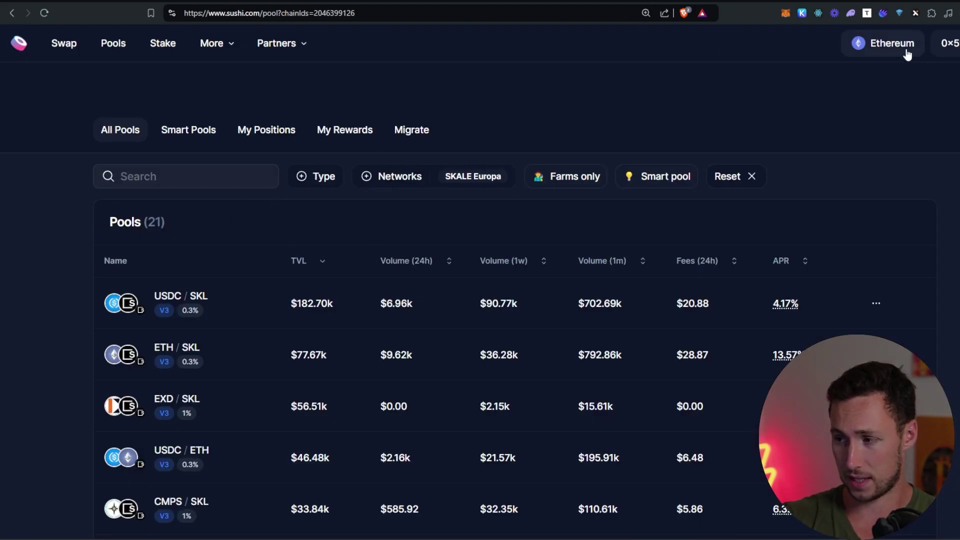
click(906, 49)
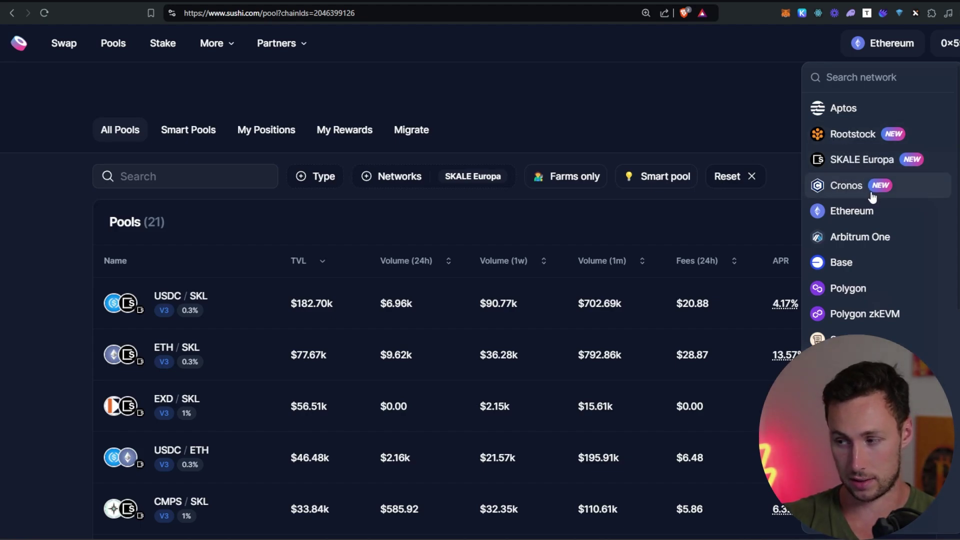
scroll(888, 225, down, 5)
scroll(870, 286, down, 2)
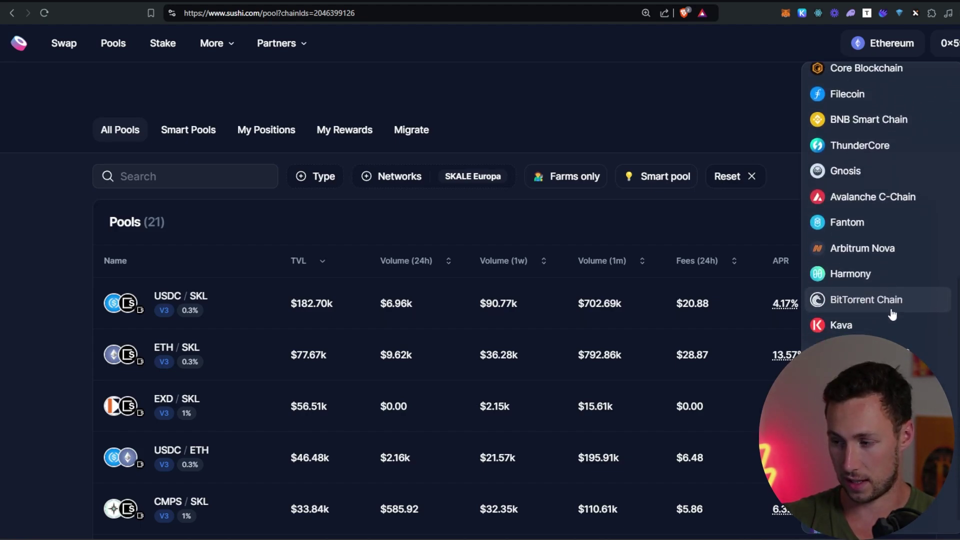
scroll(863, 300, down, 1)
scroll(855, 322, up, 4)
scroll(855, 330, up, 3)
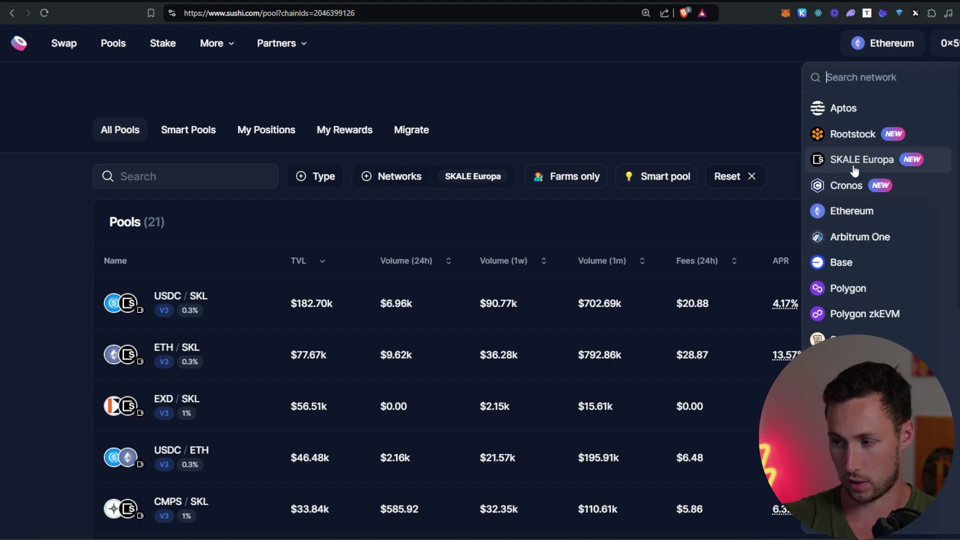
click(873, 159)
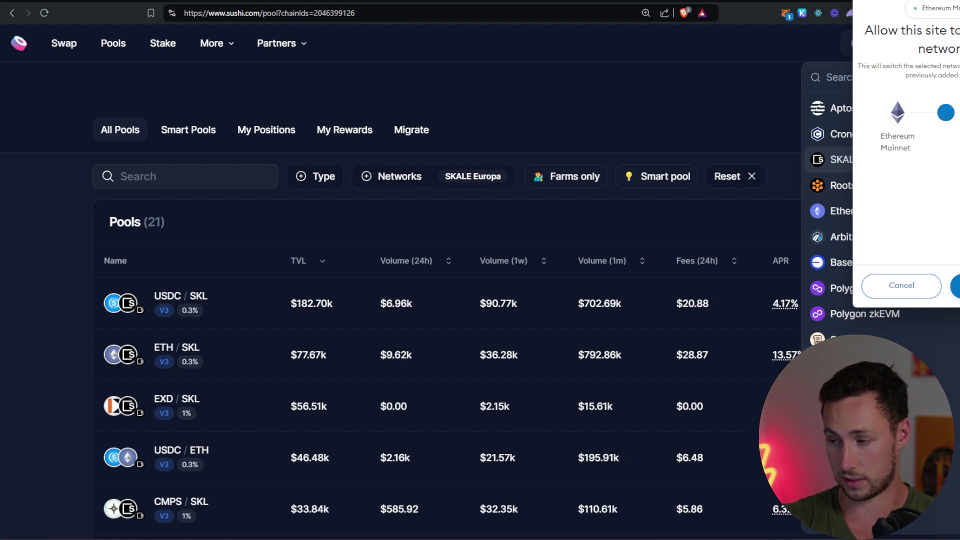
click(952, 285)
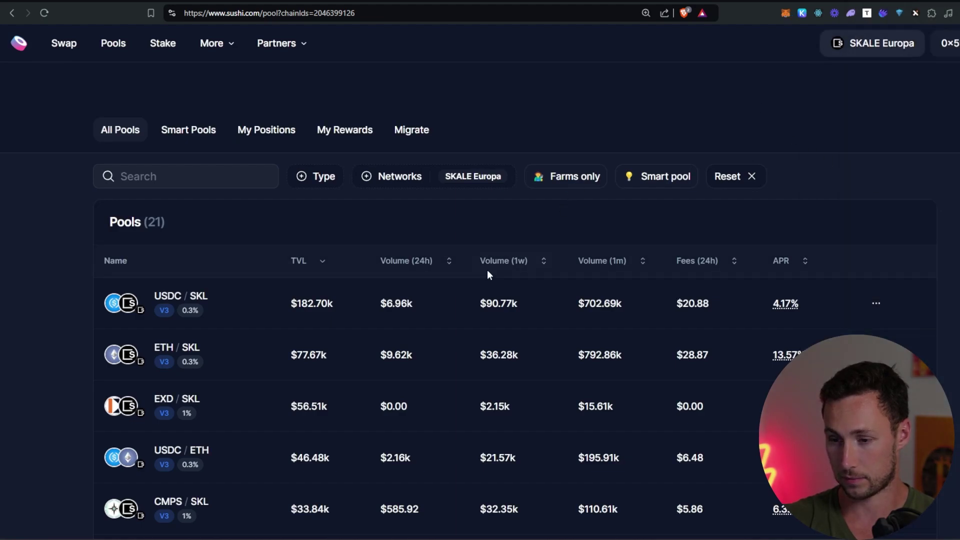
scroll(360, 303, down, 5)
scroll(356, 300, down, 5)
scroll(356, 300, down, 4)
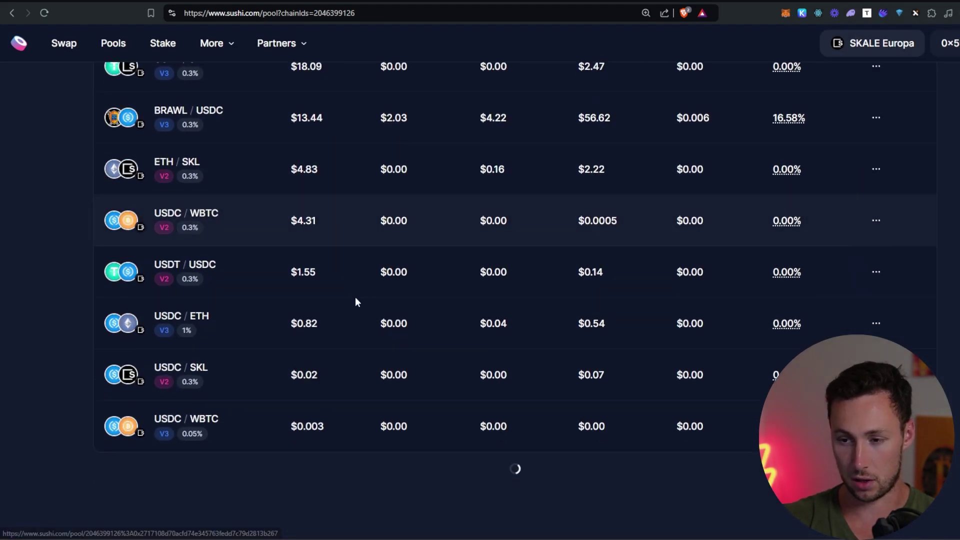
scroll(355, 297, down, 2)
scroll(348, 370, up, 5)
scroll(348, 370, up, 5)
scroll(353, 372, down, 5)
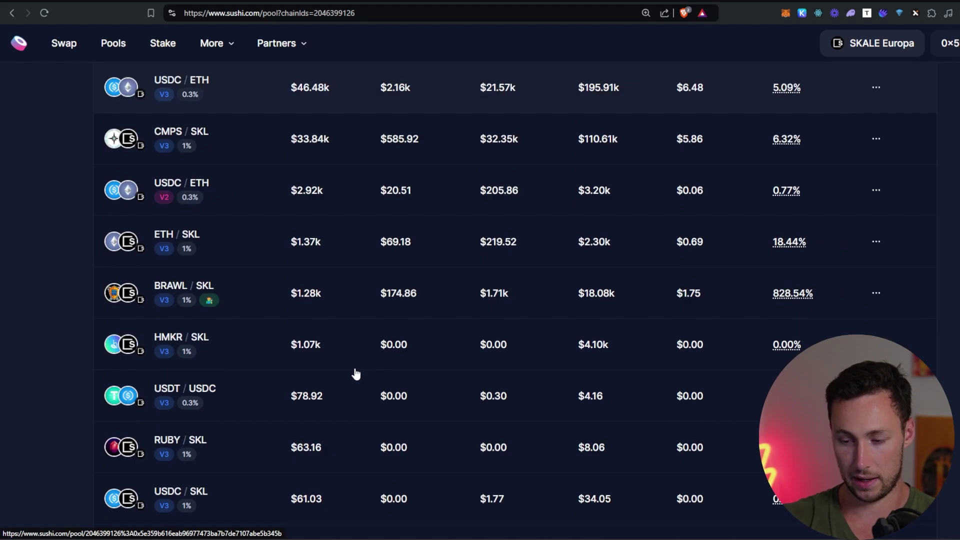
scroll(356, 374, down, 5)
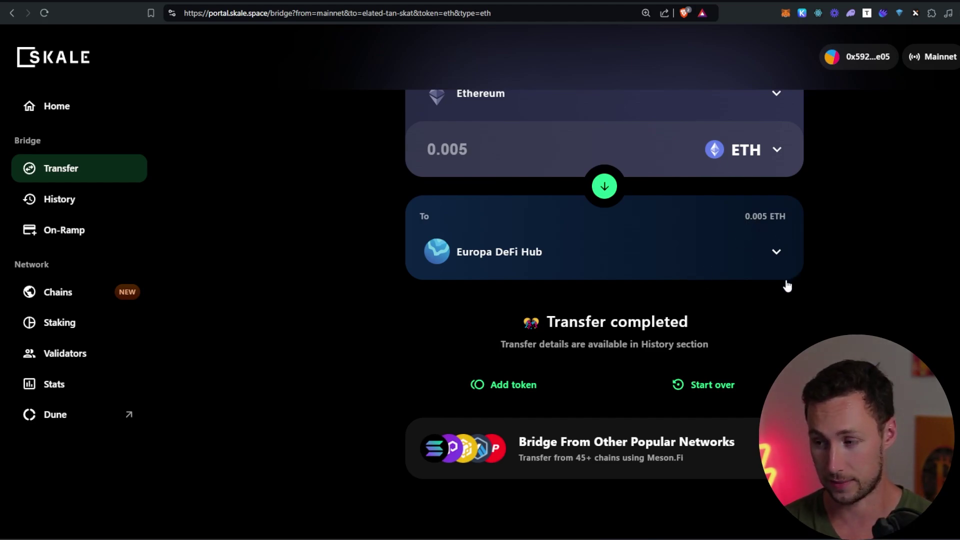
Step: Zoom to reread the completed 0.005 ETH transfer, then return to the Sushi pools page
key(ctrl+plus)
key(ctrl+plus)
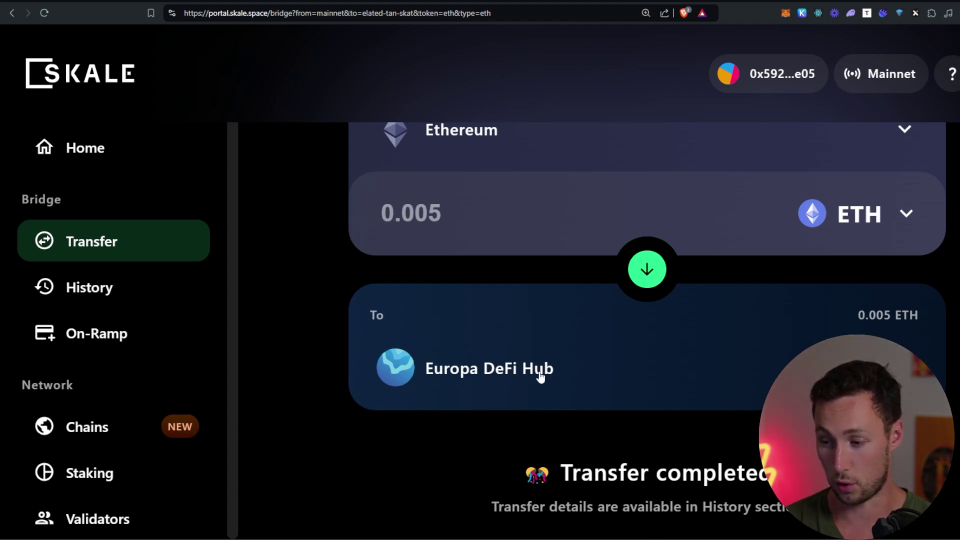
key(ctrl+minus)
key(ctrl+minus)
key(ctrl+minus)
scroll(555, 270, down, 1)
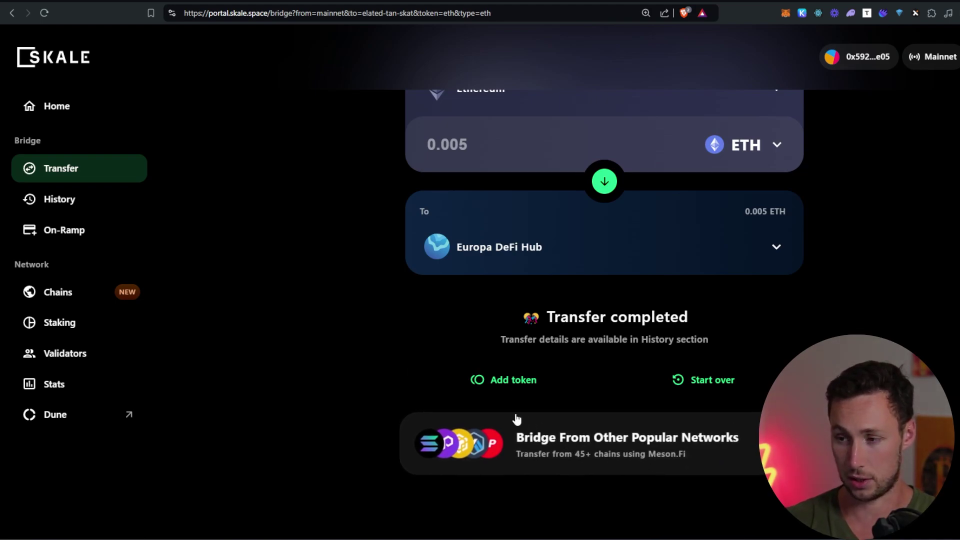
scroll(516, 418, up, 4)
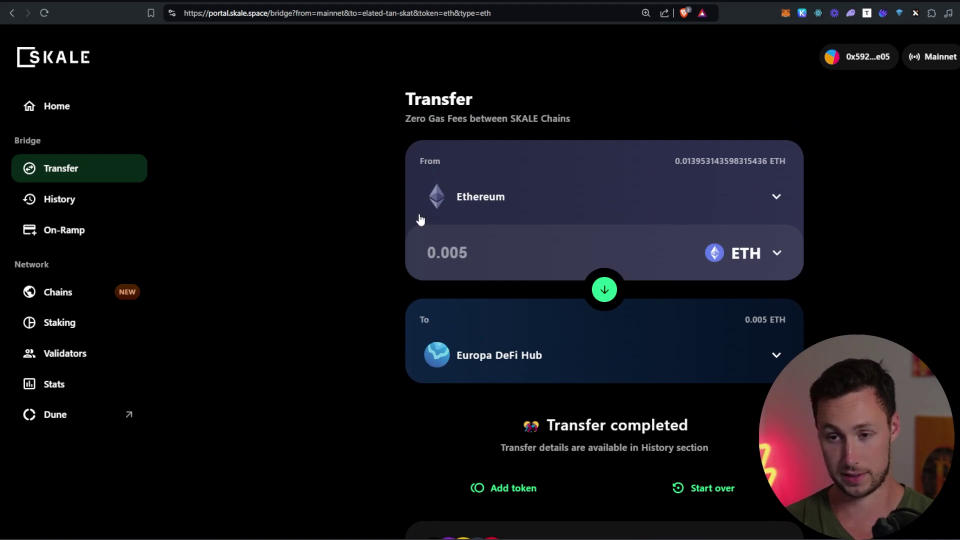
click(427, 3)
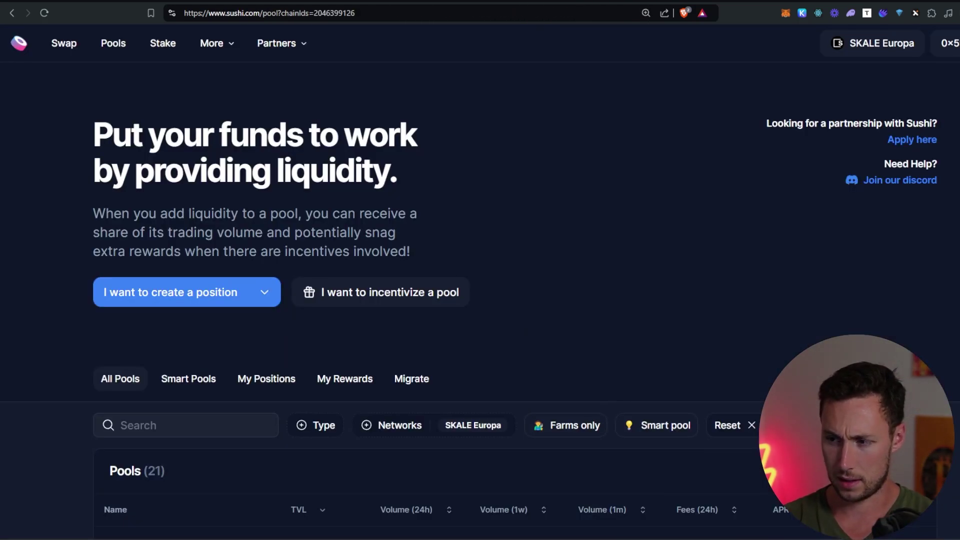
Step: On the Swap page, choose SKL as the token to buy with ETH
click(64, 43)
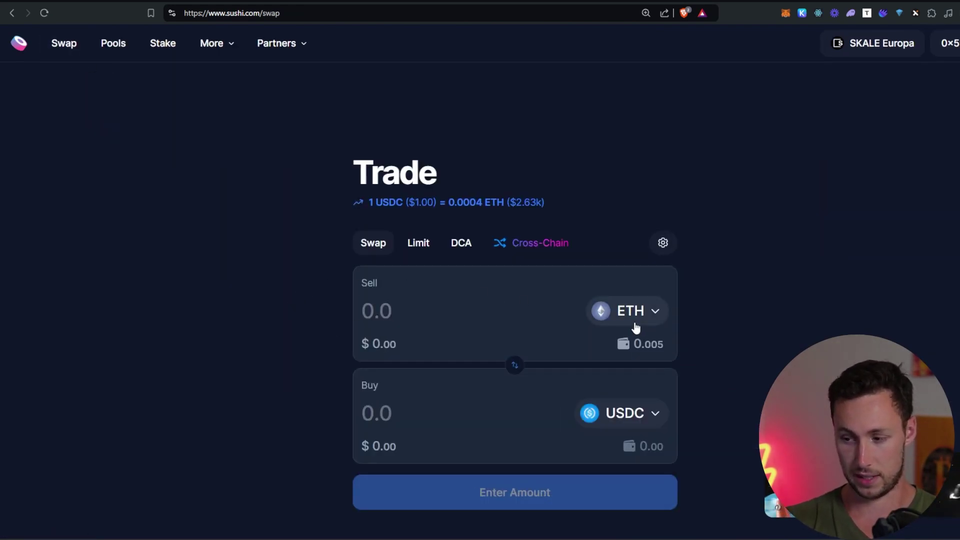
click(640, 416)
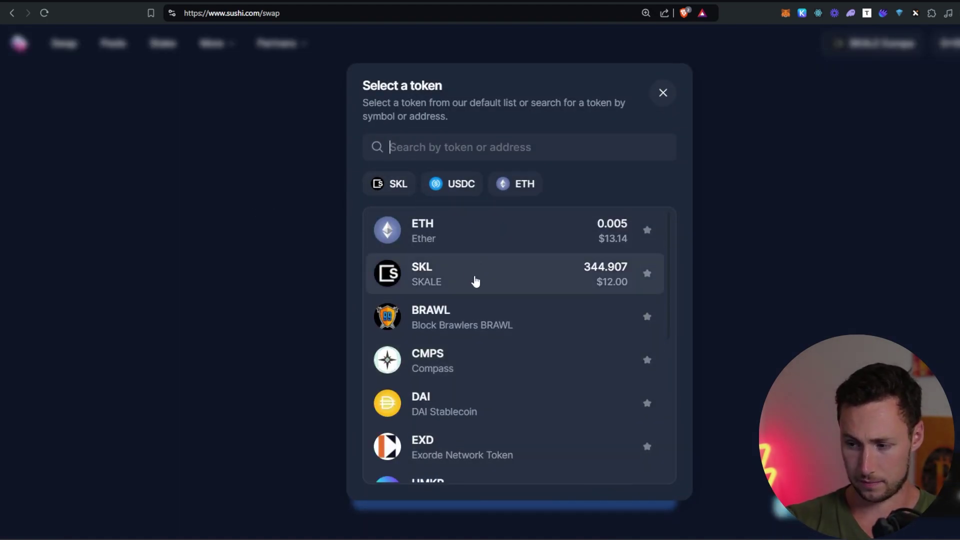
click(466, 281)
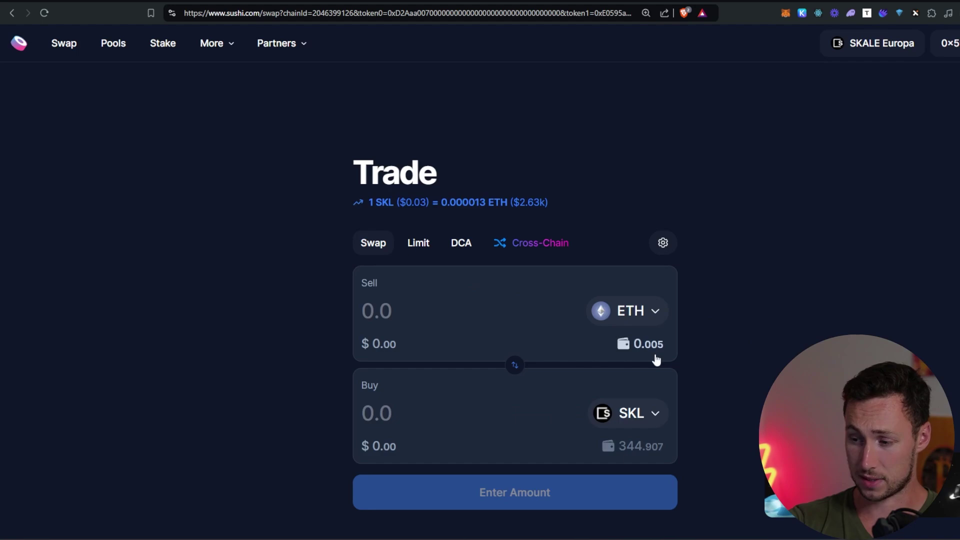
click(653, 414)
scroll(497, 362, down, 3)
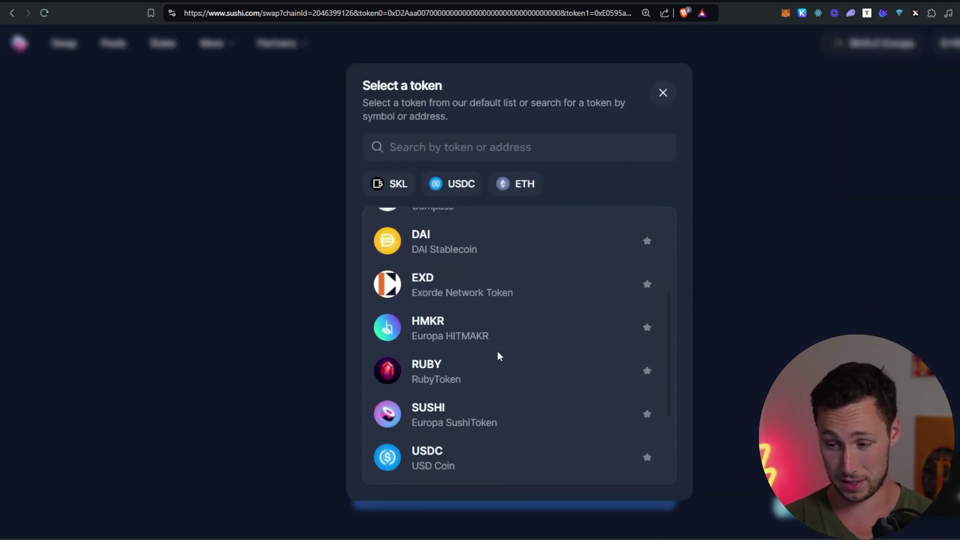
scroll(550, 283, down, 2)
scroll(550, 282, down, 1)
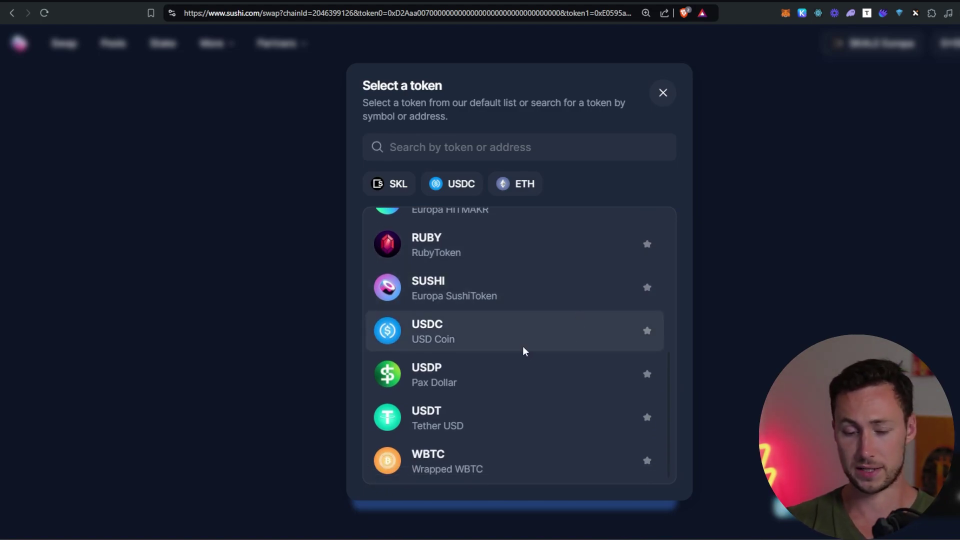
scroll(524, 350, up, 5)
scroll(529, 360, up, 2)
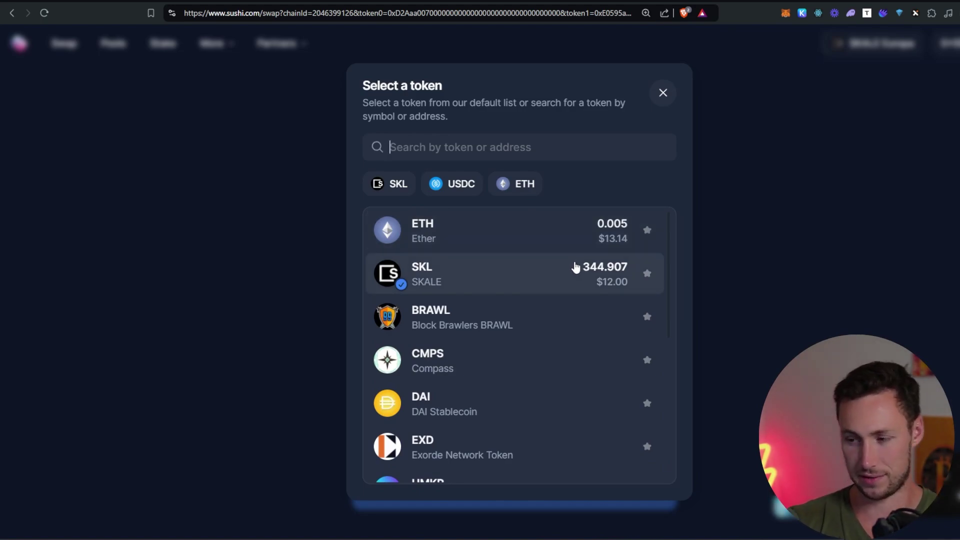
click(563, 276)
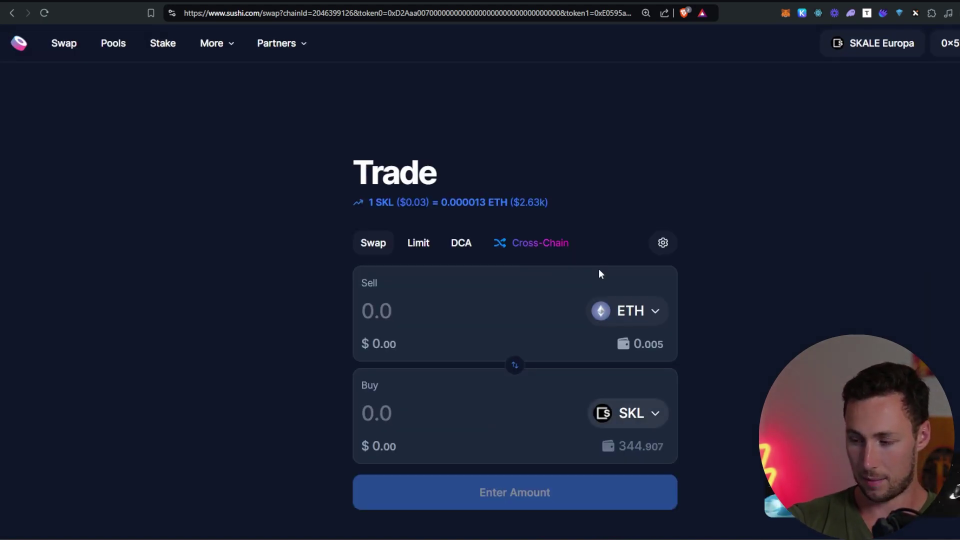
Step: Sell the max 0.005 ETH balance and approve the ETH spending cap in MetaMask
click(646, 343)
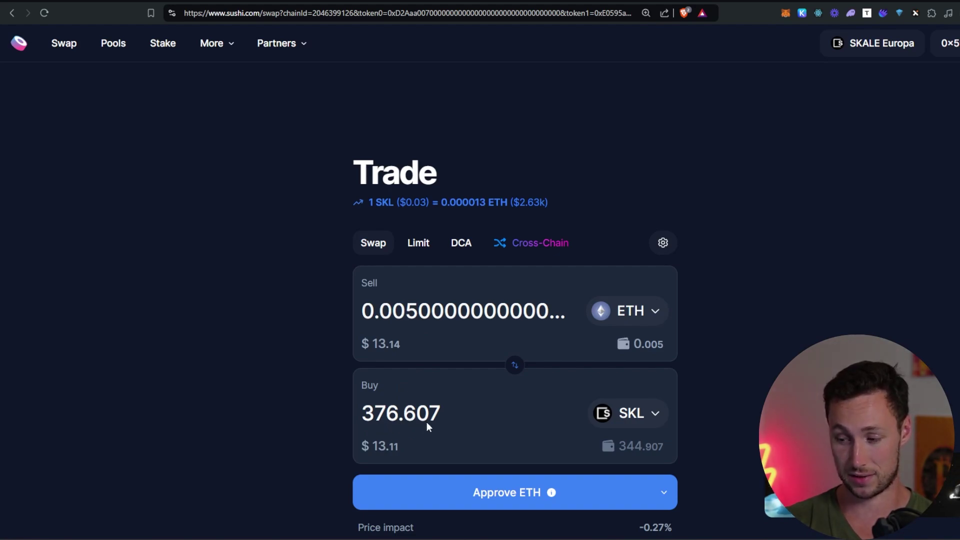
scroll(437, 440, down, 1)
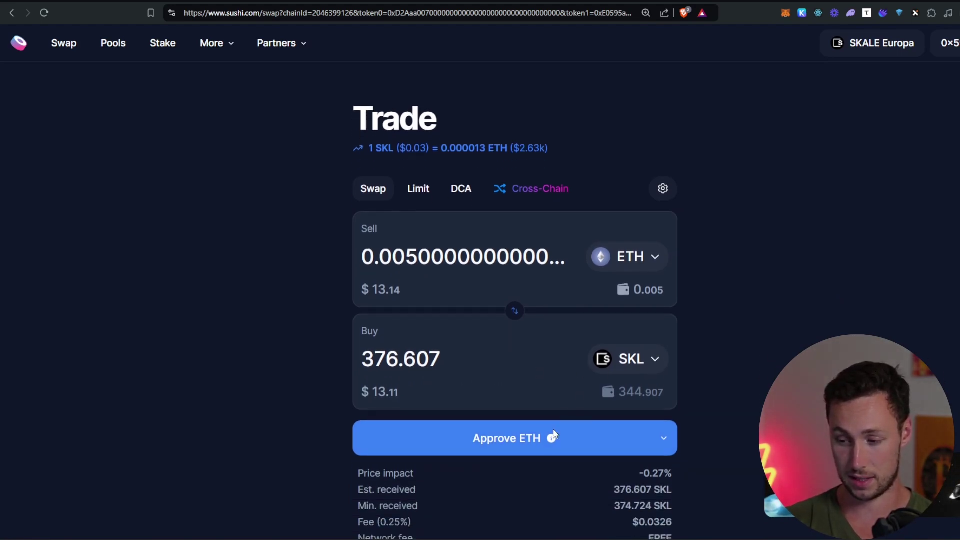
click(507, 443)
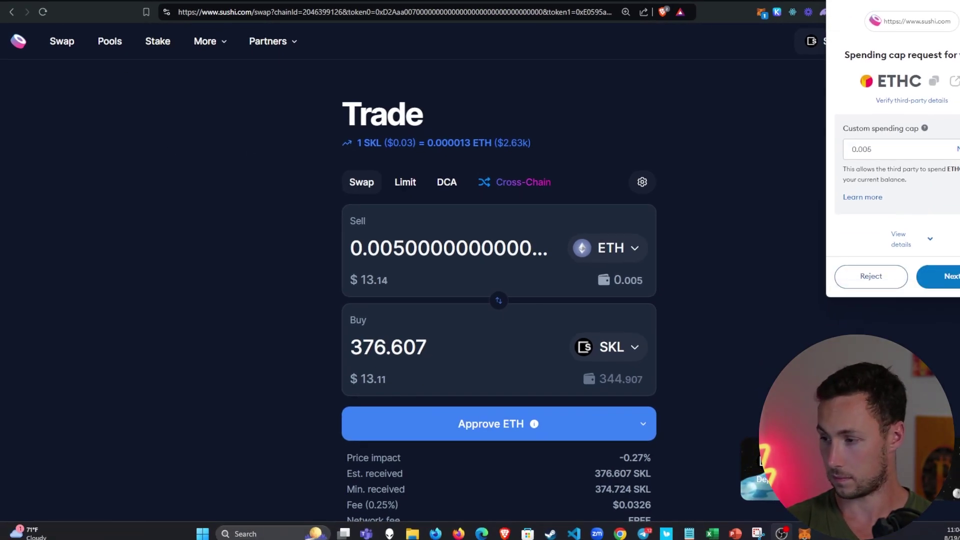
click(941, 277)
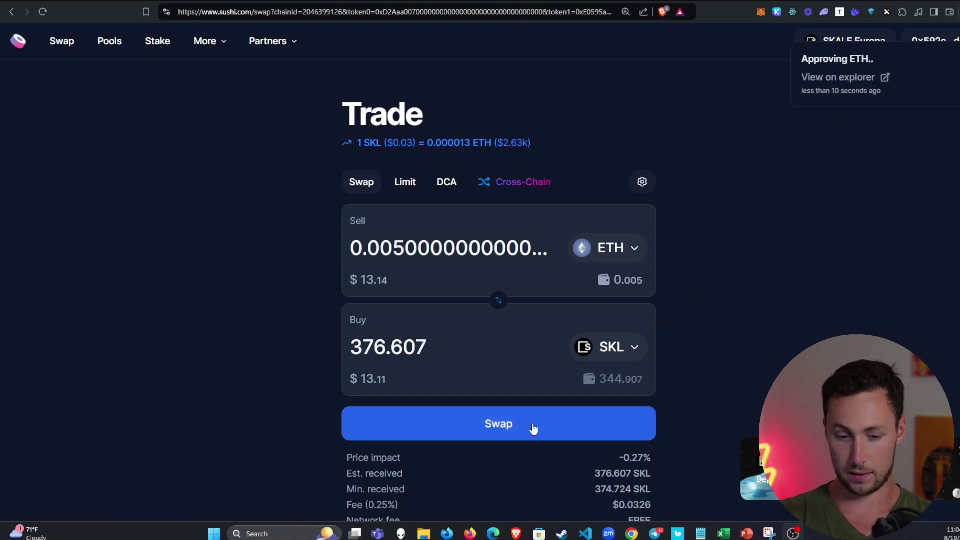
Step: Swap 0.005 ETH for 376.607 SKL and confirm the transaction in MetaMask
click(533, 429)
click(519, 409)
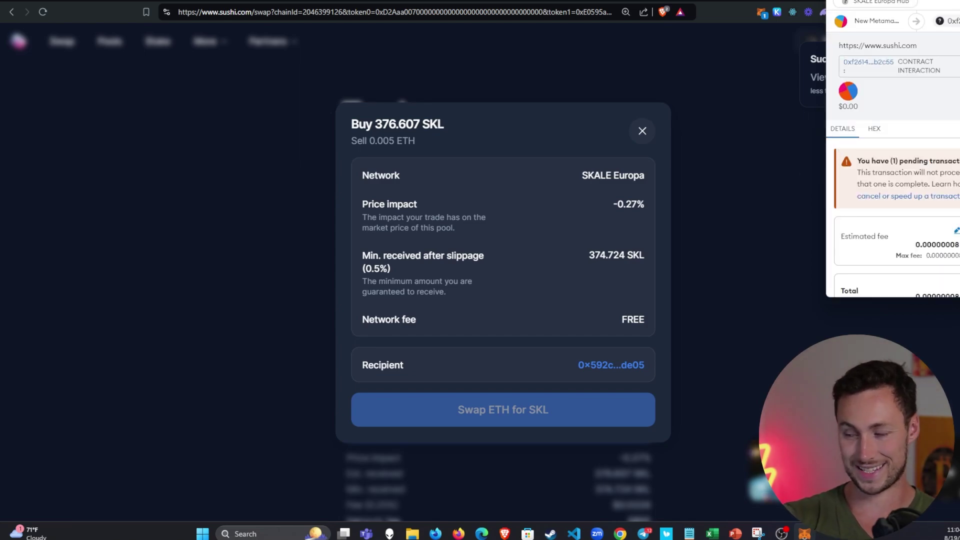
scroll(900, 188, down, 3)
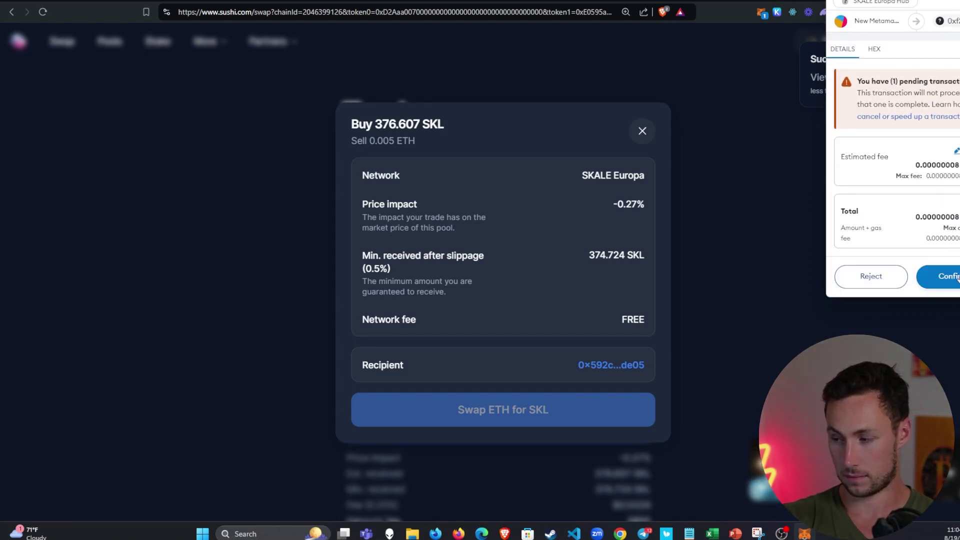
click(944, 276)
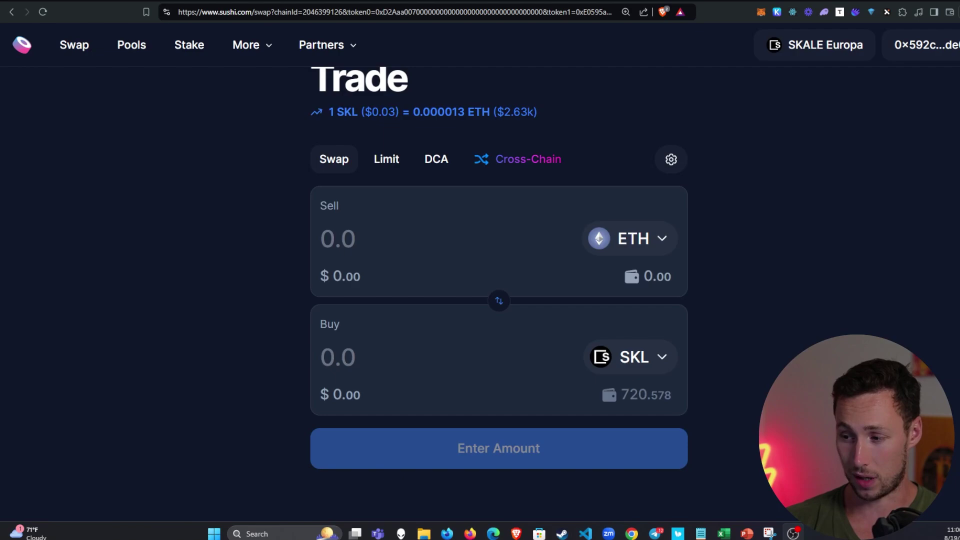
scroll(499, 348, down, 1)
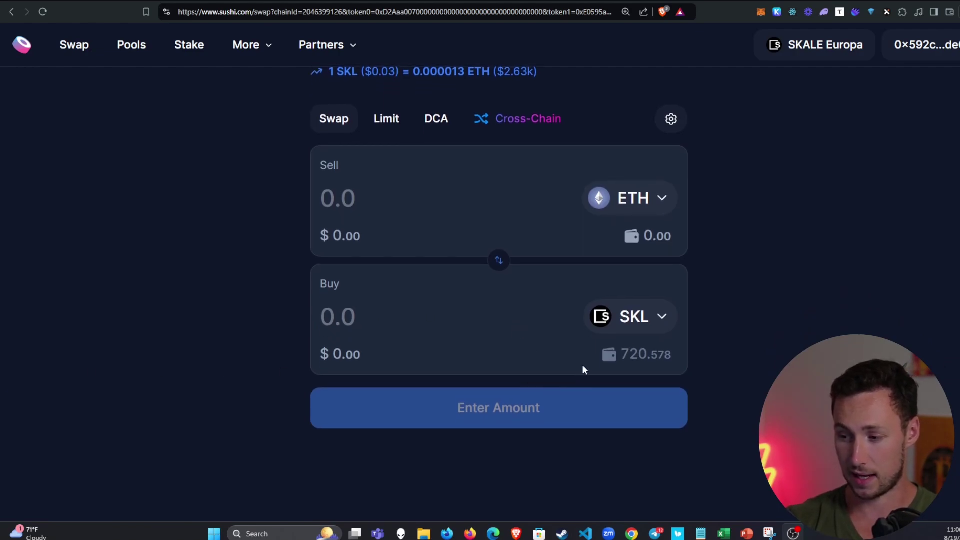